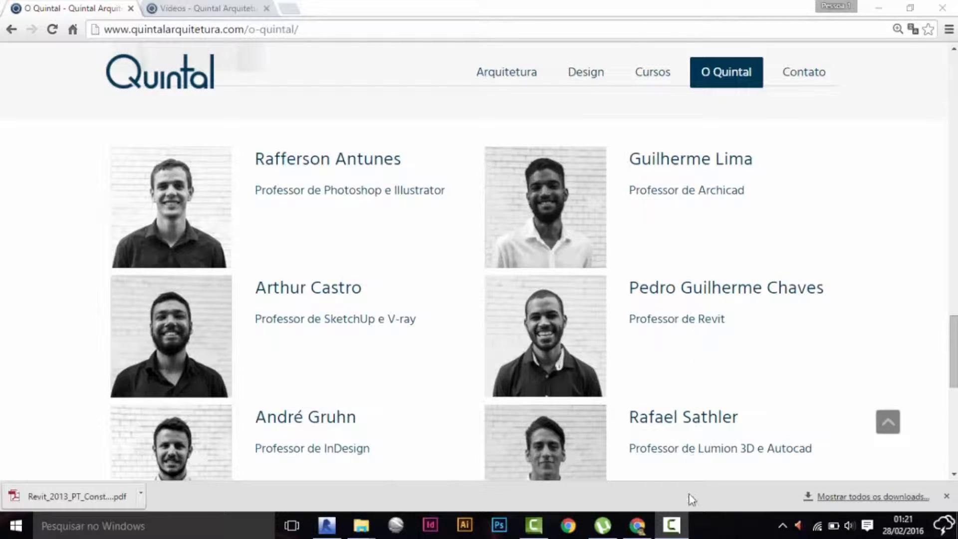
left_click(846, 389)
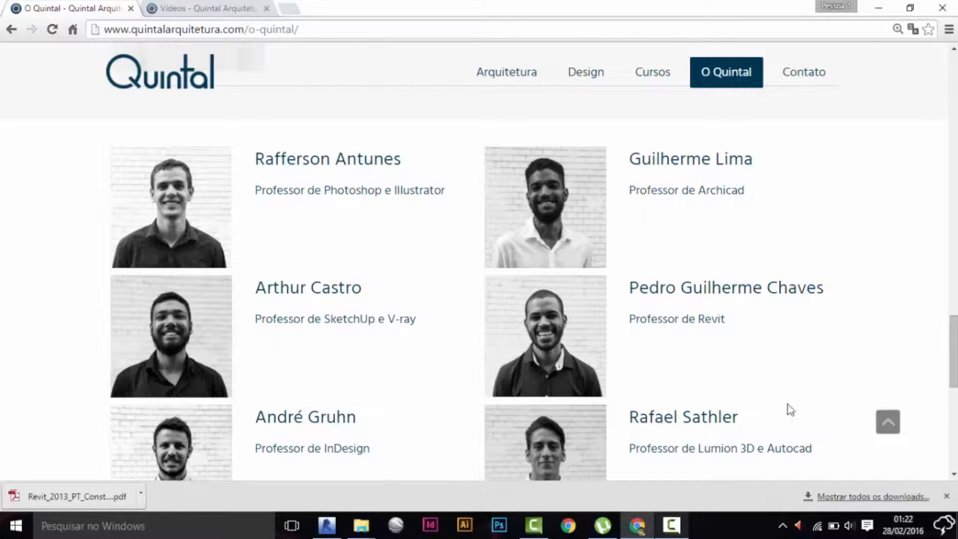
left_click(674, 522)
left_click(865, 467)
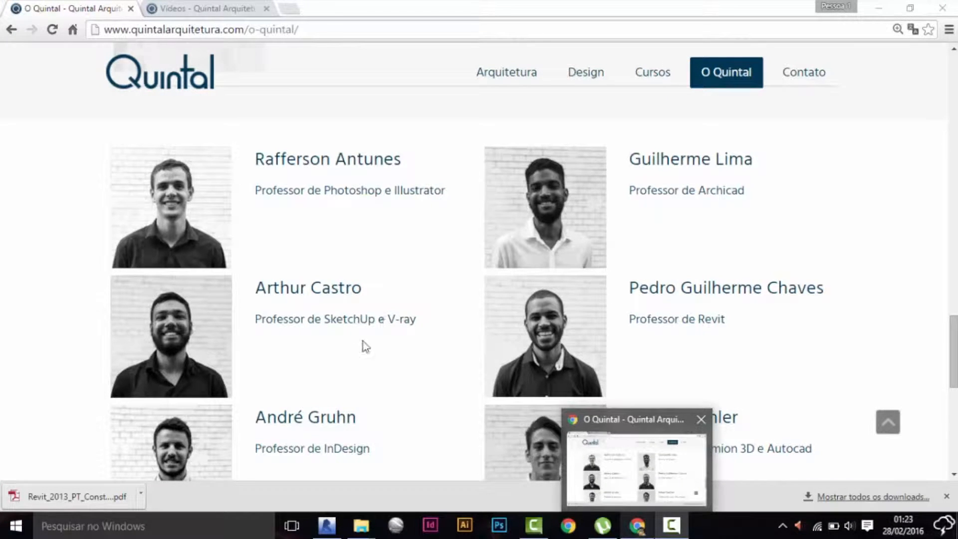
Switch to Revit and, in the Terreno plan, start a footprint roof with a rectangular boundary 8 m wide and 10 m long.
left_click(327, 524)
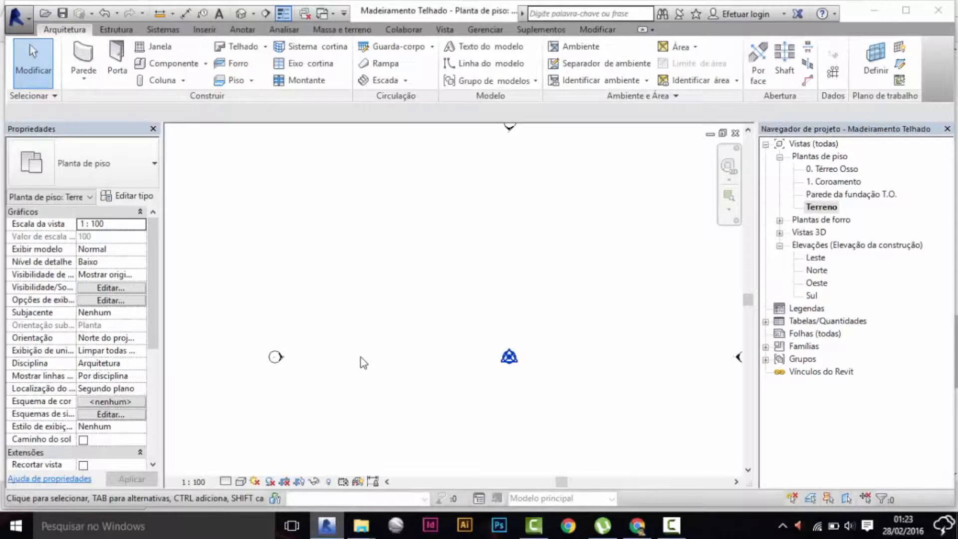
scroll(389, 326, "down", 1)
scroll(386, 310, "down", 1)
middle_click_drag(379, 323, 453, 291)
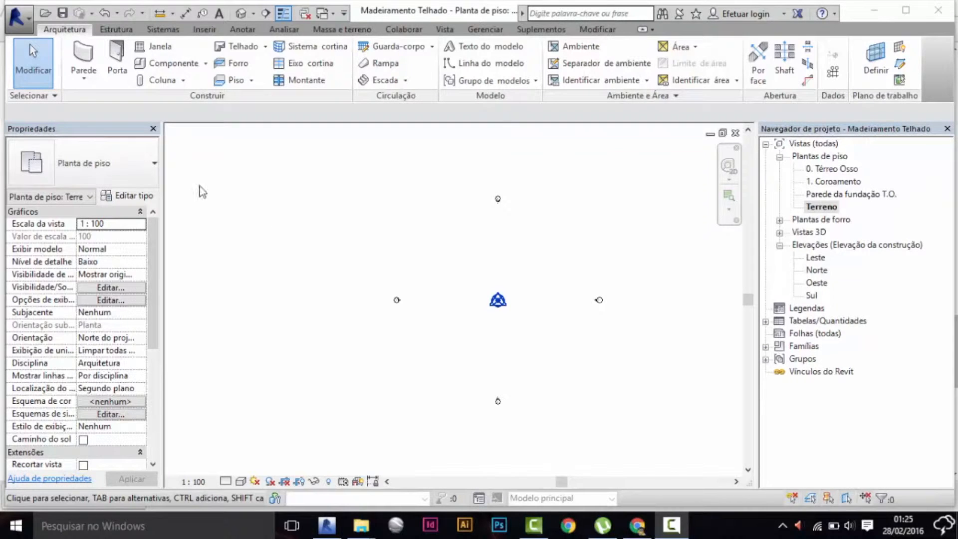
left_click(225, 48)
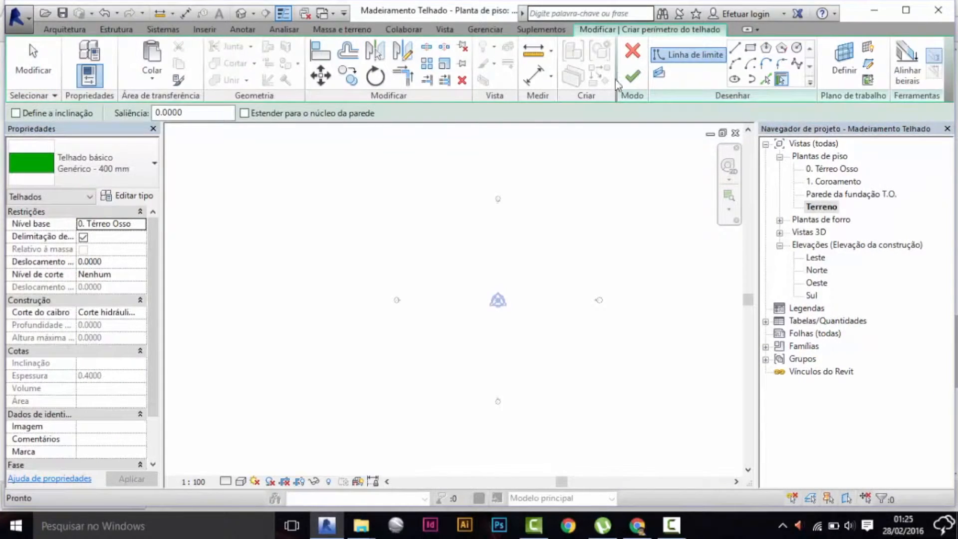
left_click(750, 47)
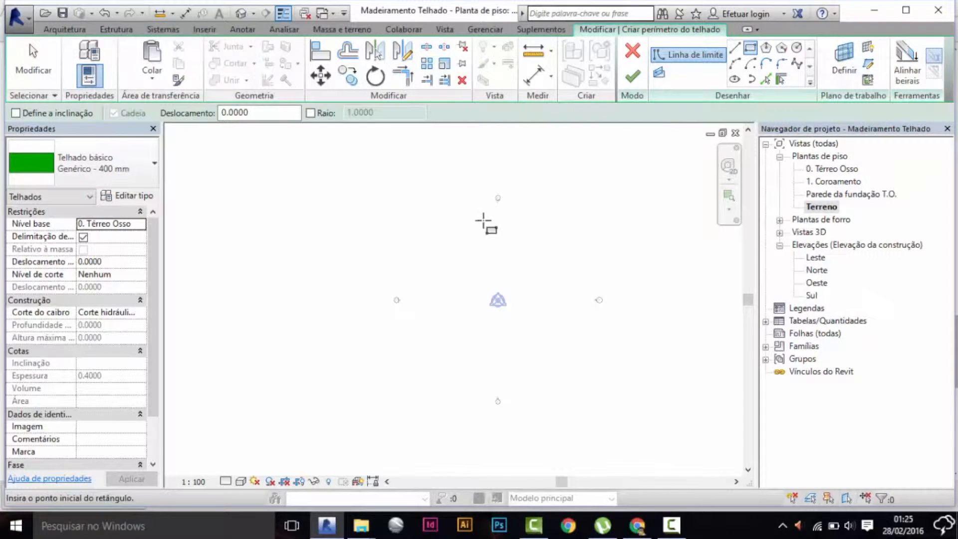
left_click(472, 218)
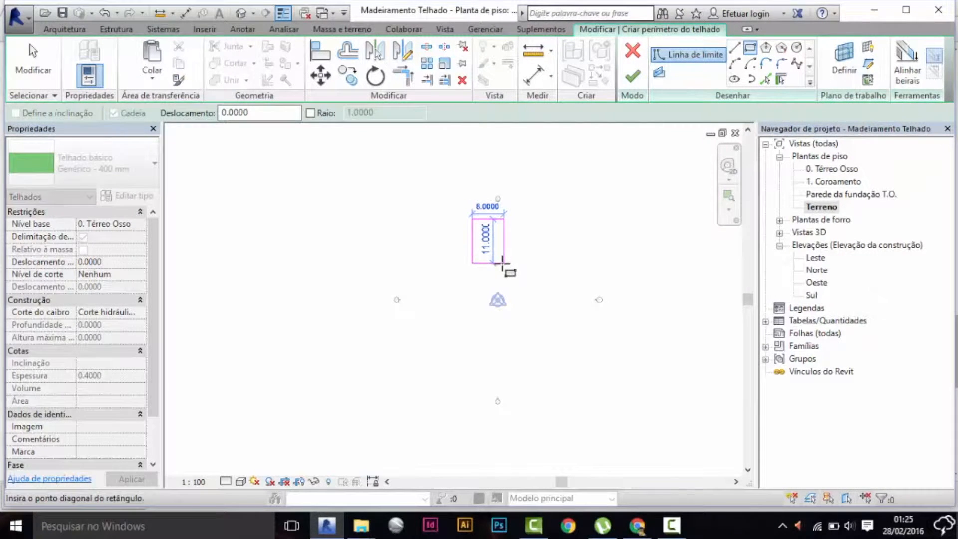
left_click(504, 259)
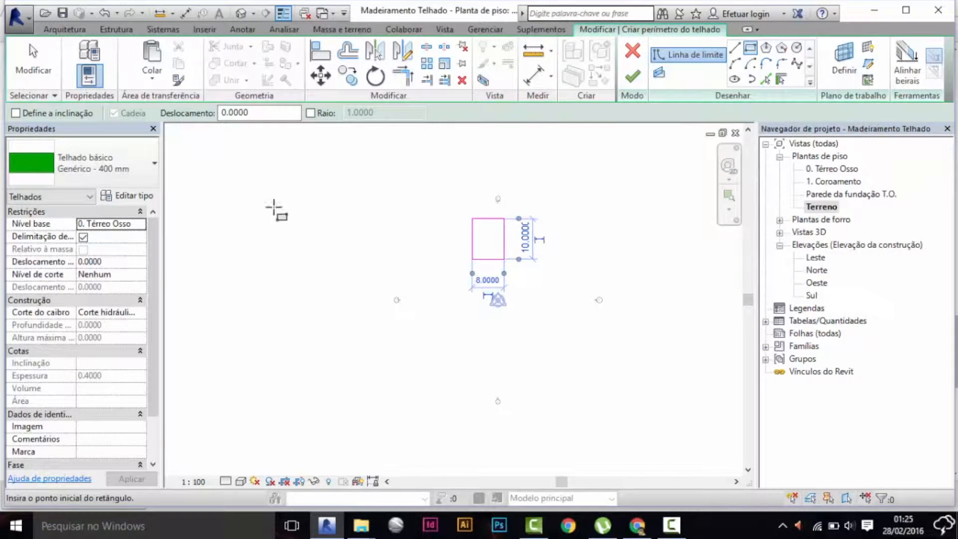
key("Escape")
key("Escape")
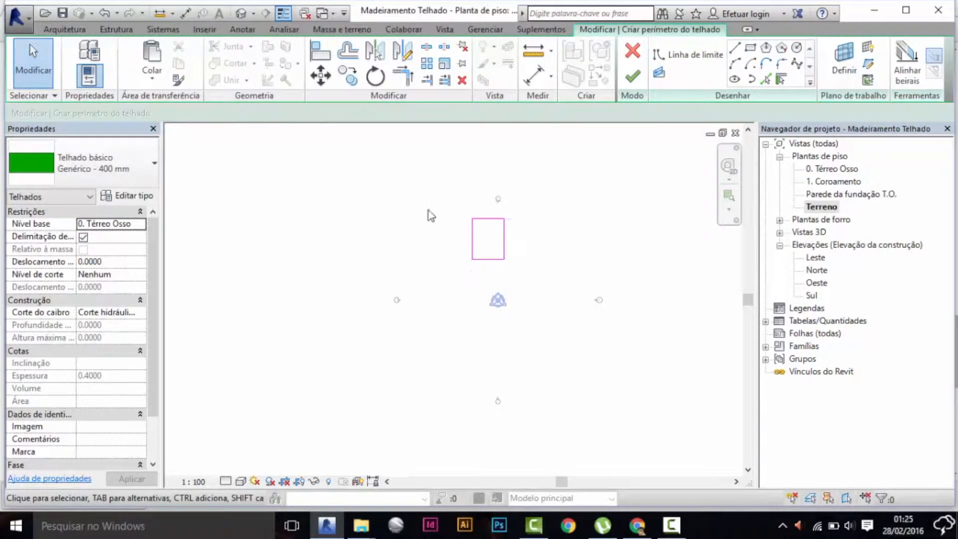
Make the right-hand boundary line of the roof rectangle slope-defining and finish the roof sketch.
left_click(504, 239)
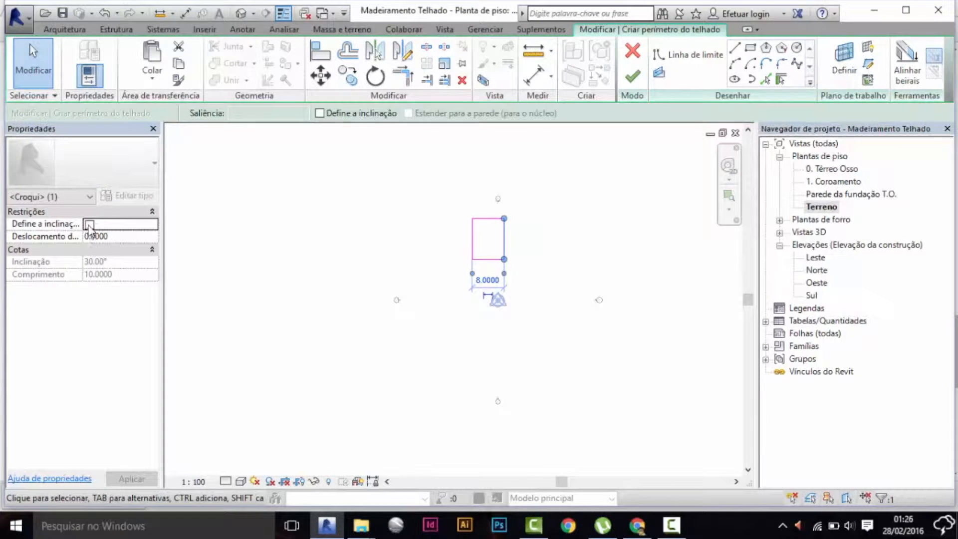
left_click(90, 224)
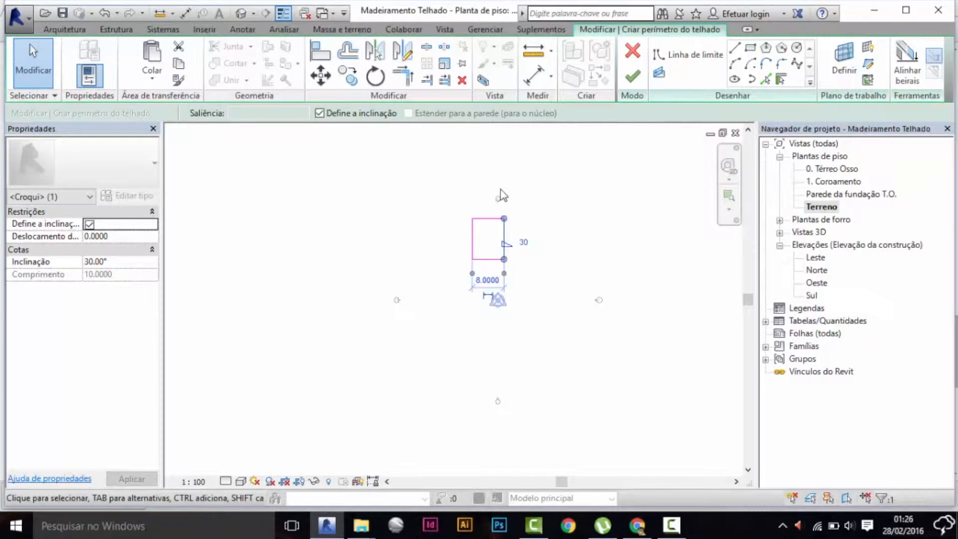
left_click(630, 78)
left_click(587, 163)
Place a horizontal section line across the upper half of the roof, with a section head shown at its right end.
left_click(265, 13)
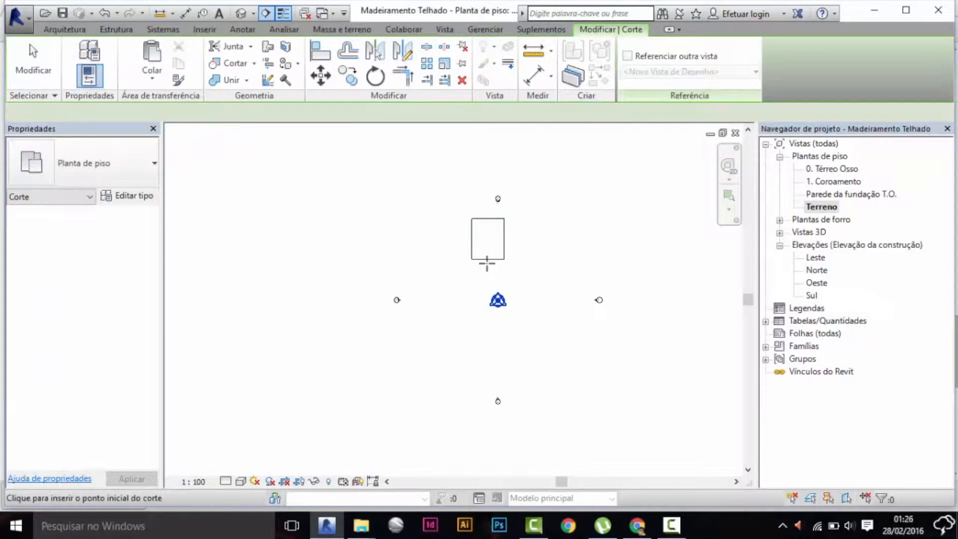
left_click(452, 232)
left_click(520, 231)
key("Escape")
key("Escape")
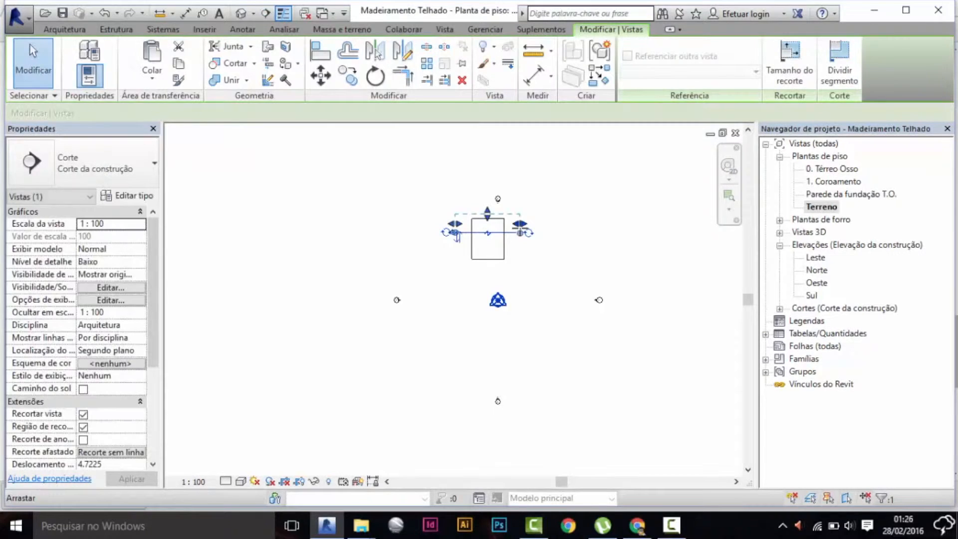
left_click(519, 232)
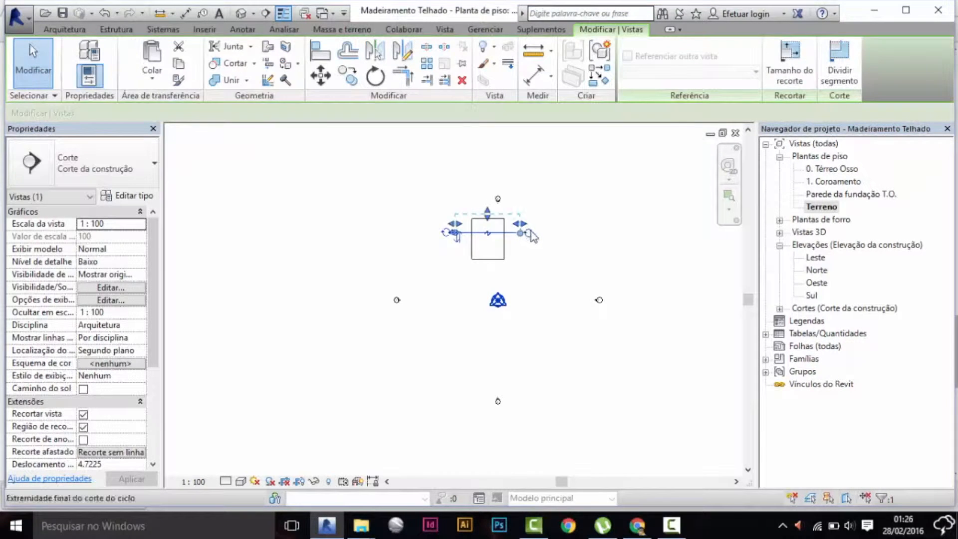
scroll(509, 246, "up", 3)
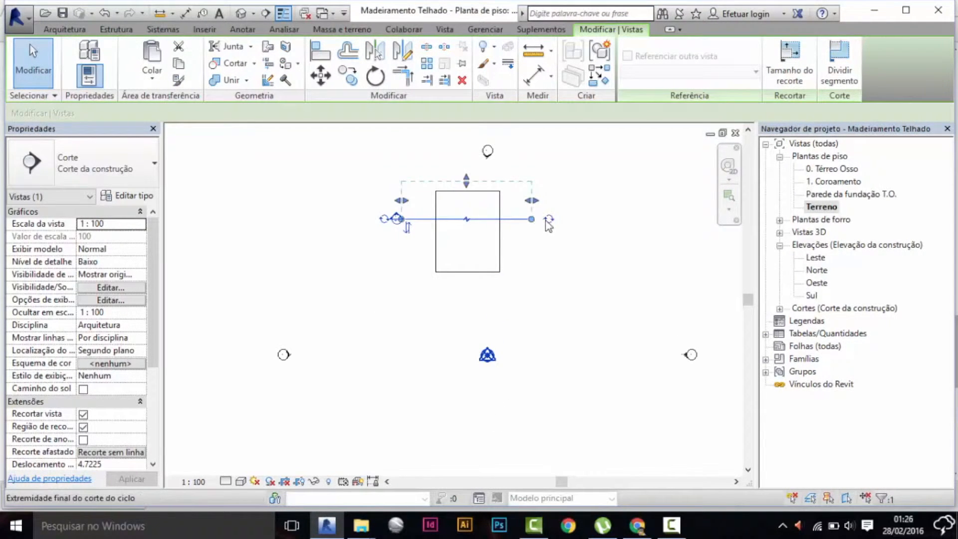
key("Escape")
Open the new section view to examine the roof's sloped profile.
double_click(399, 216)
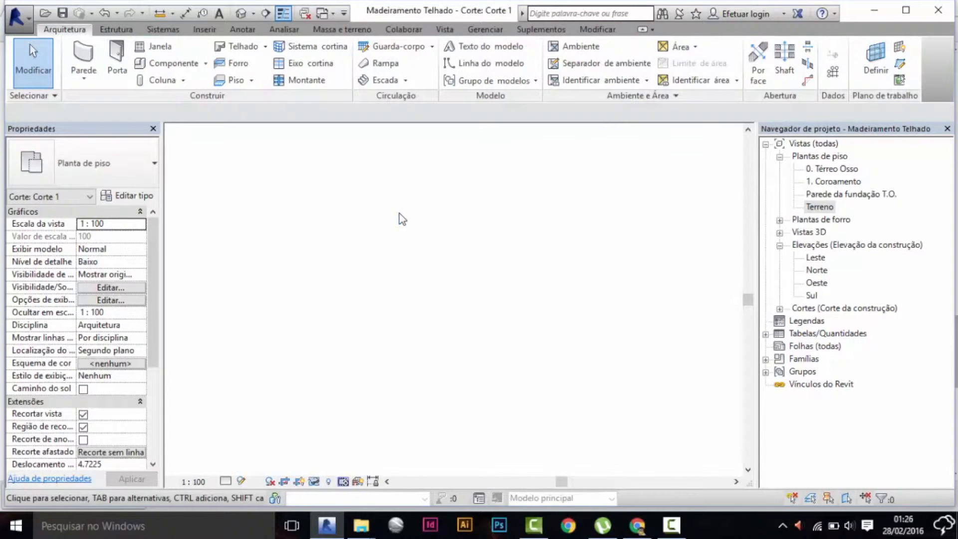
scroll(516, 321, "down", 3)
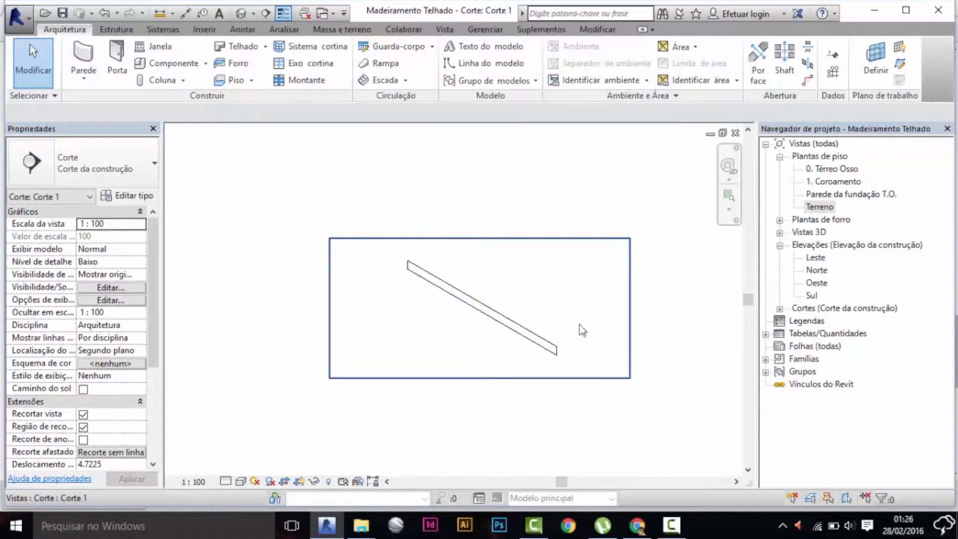
left_click(674, 525)
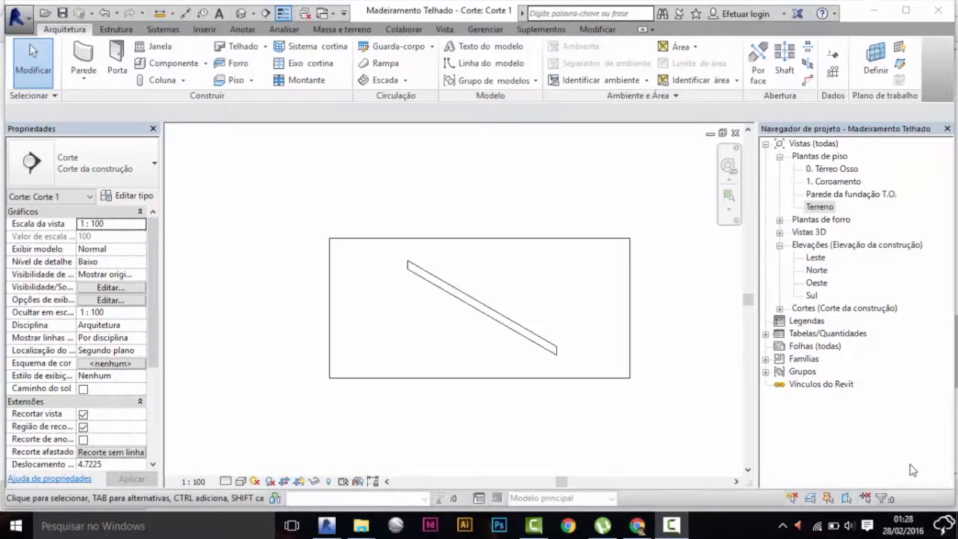
Return to the Terreno floor plan and start a second footprint roof using the Vidraça inclinada type.
double_click(823, 208)
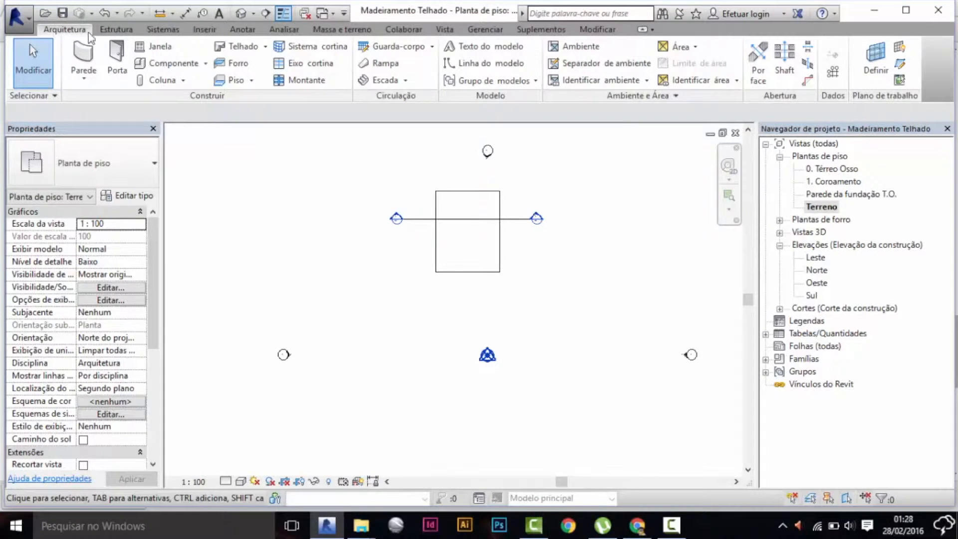
left_click(250, 47)
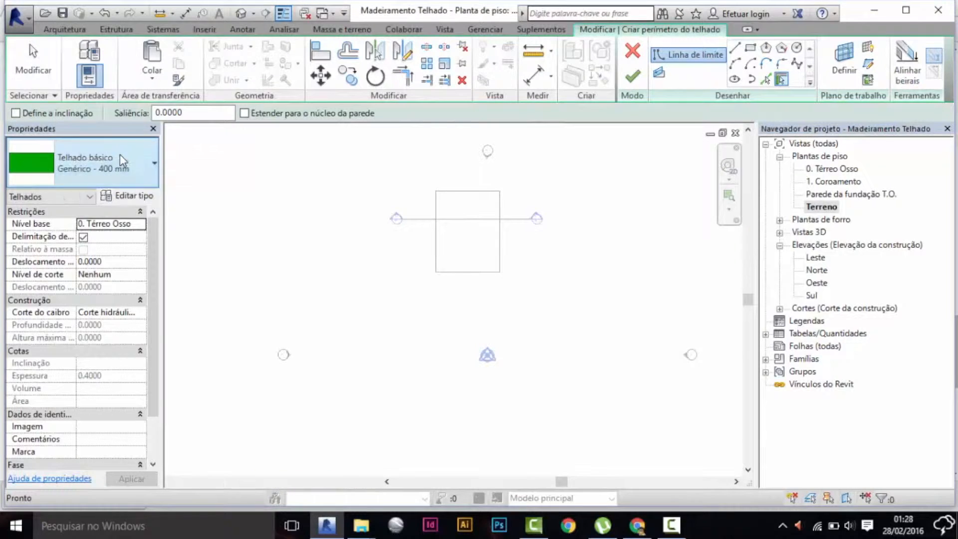
left_click(120, 154)
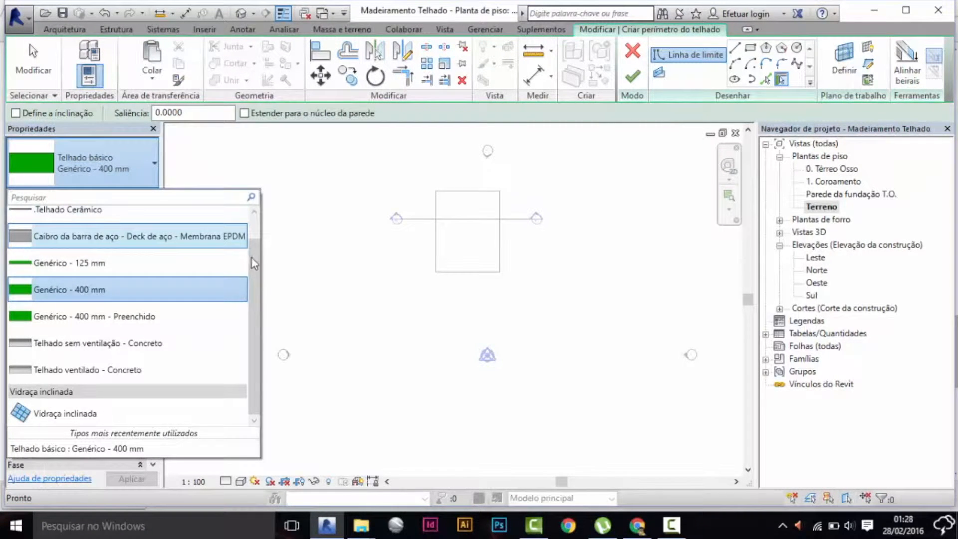
left_click_drag(249, 277, 268, 199)
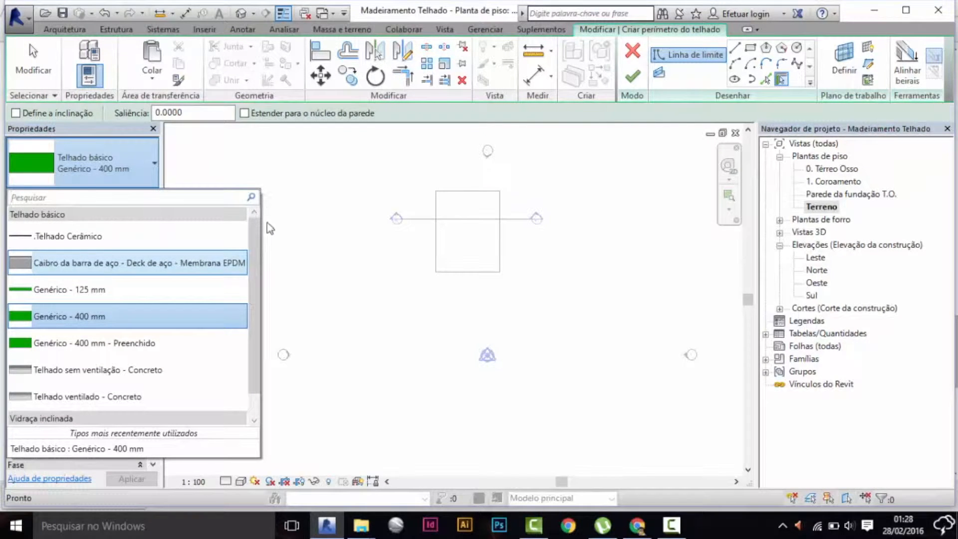
left_click_drag(254, 238, 254, 287)
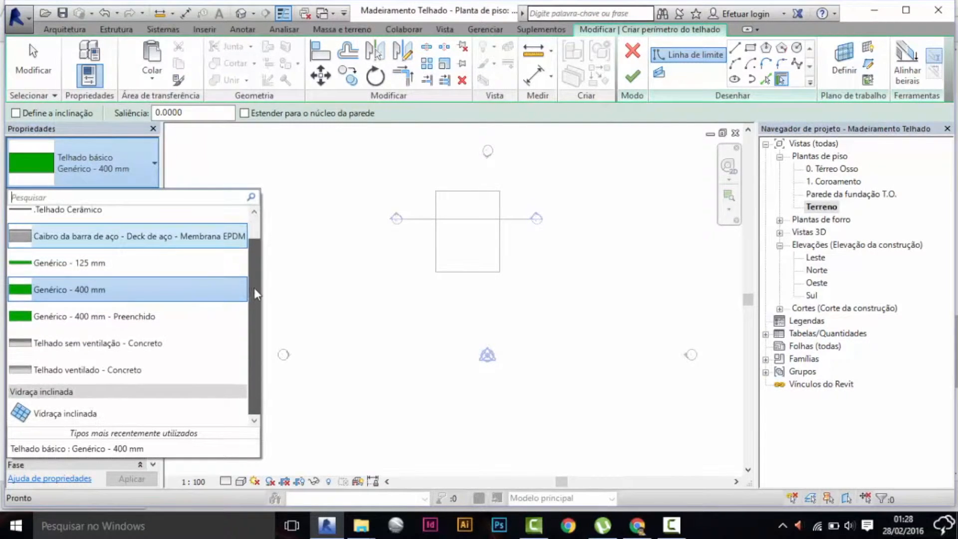
left_click(68, 415)
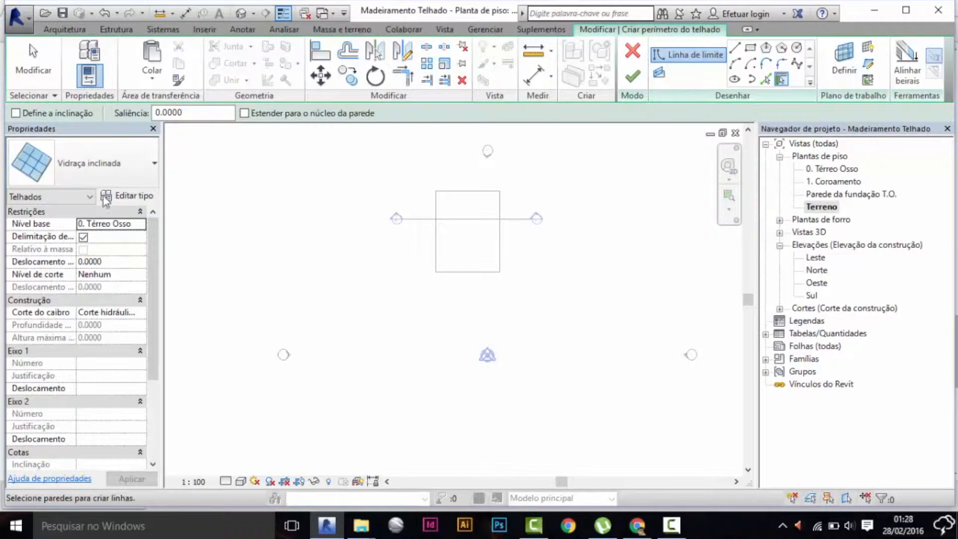
Duplicate the Vidraça inclinada roof type under the name ".Madeiramento Caibro".
left_click(122, 197)
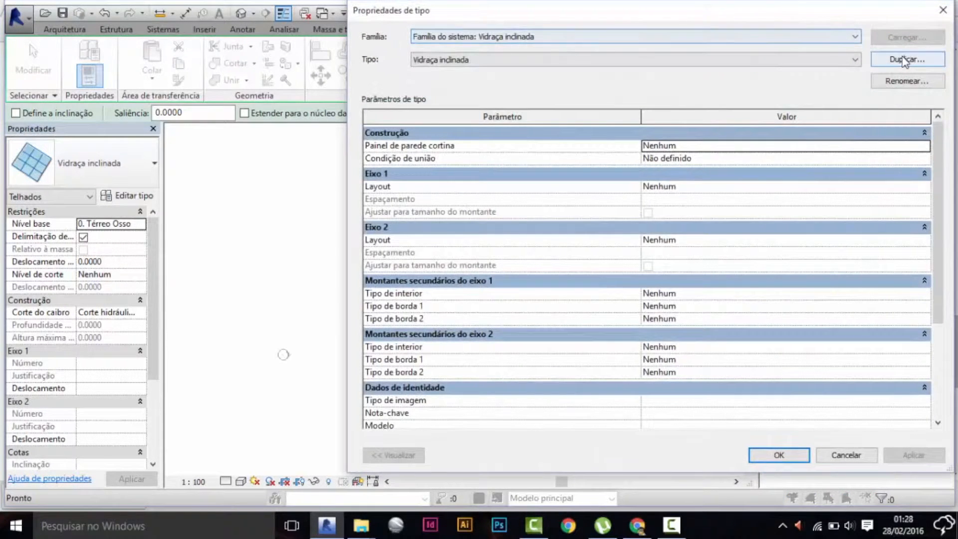
left_click(904, 60)
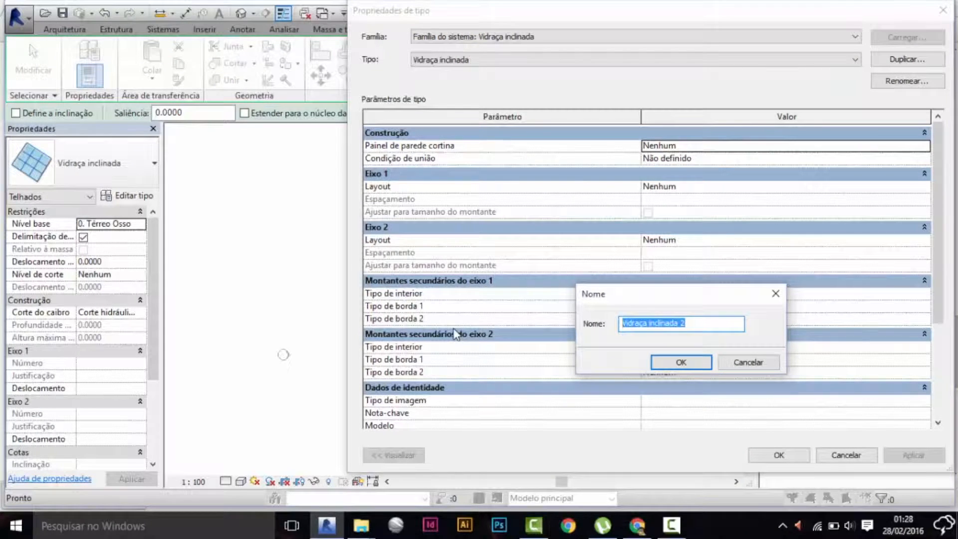
type(".Madeiramento Caibro")
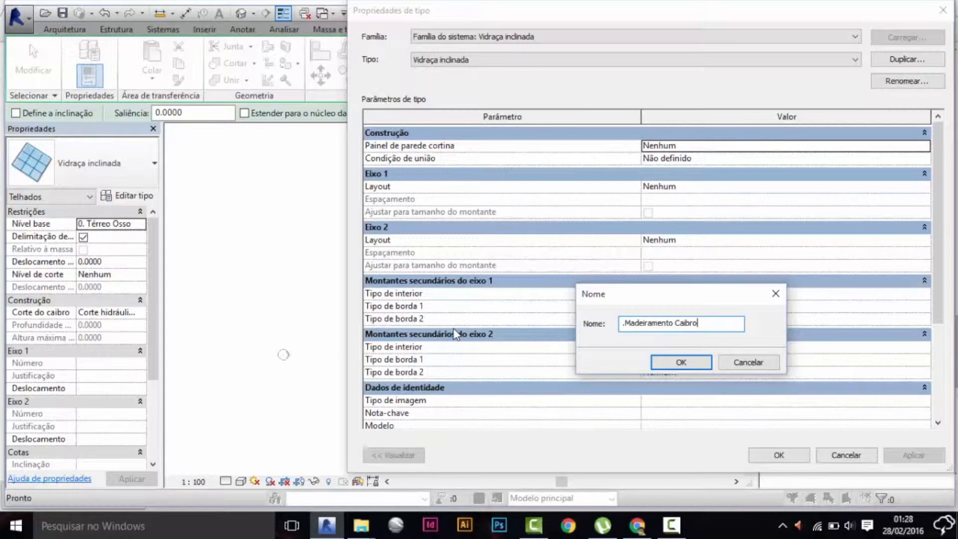
left_click(696, 363)
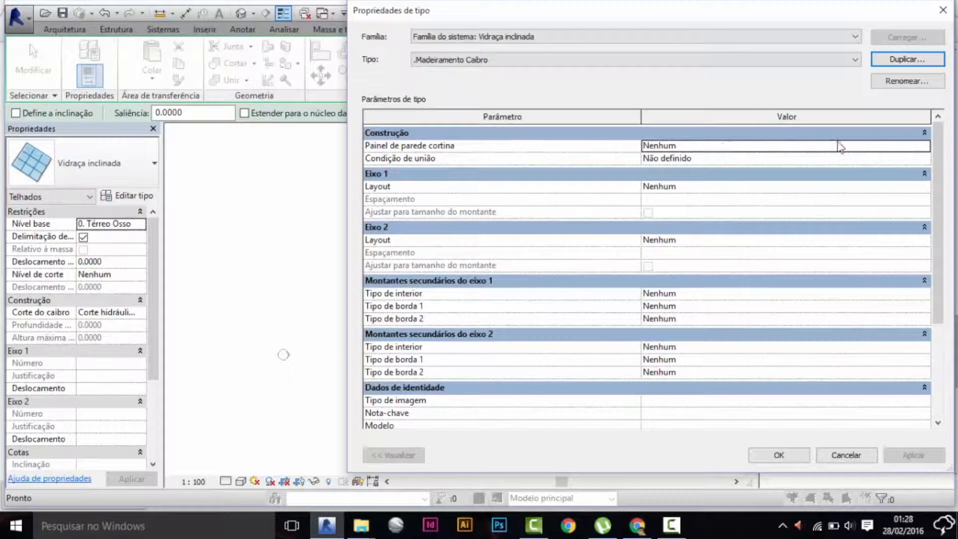
Set the Eixo 1 layout of the new type to Espaçamento máximo with a spacing of 0.5 m.
left_click(924, 146)
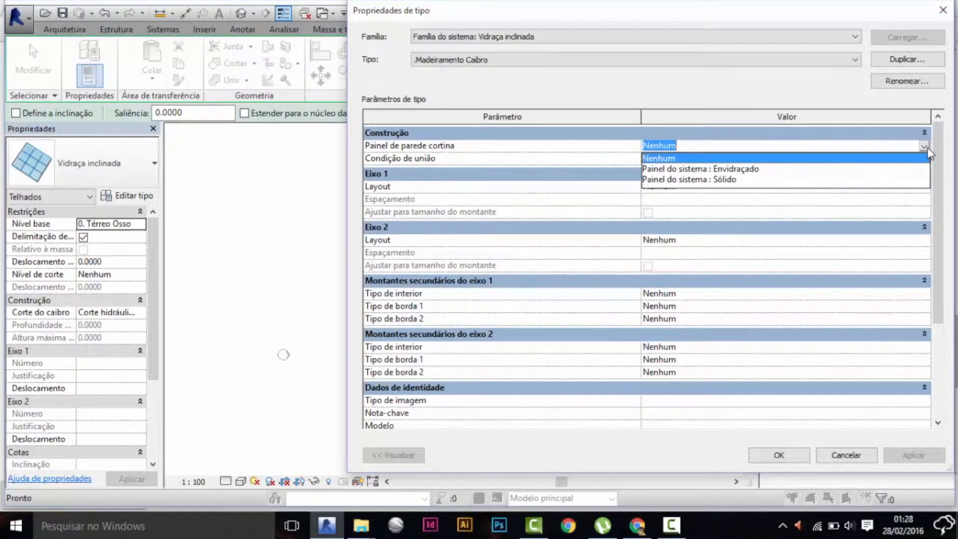
left_click(924, 146)
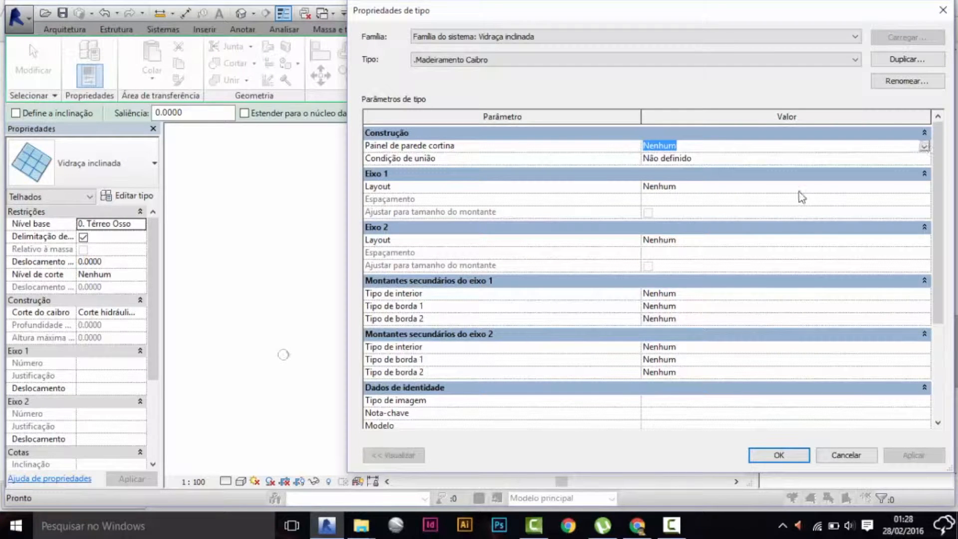
left_click(922, 185)
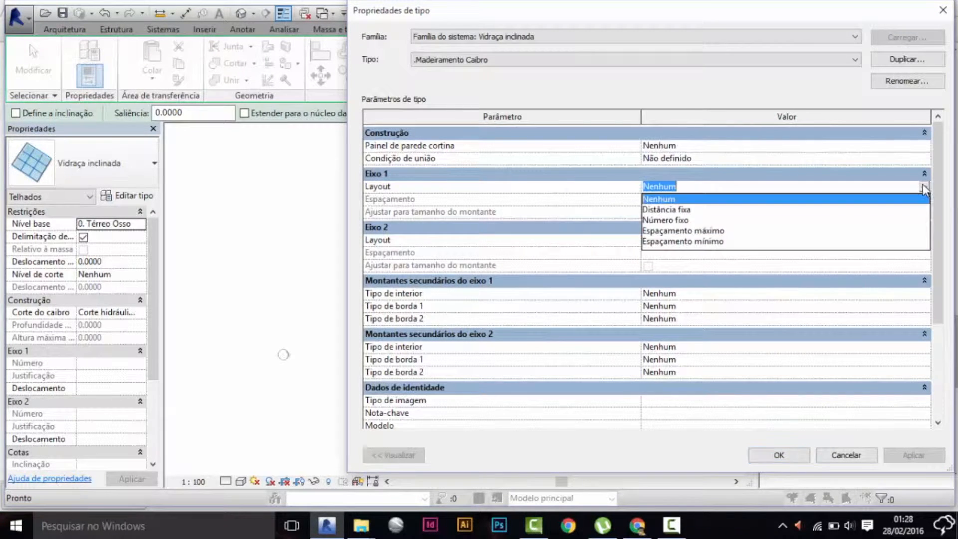
left_click(715, 231)
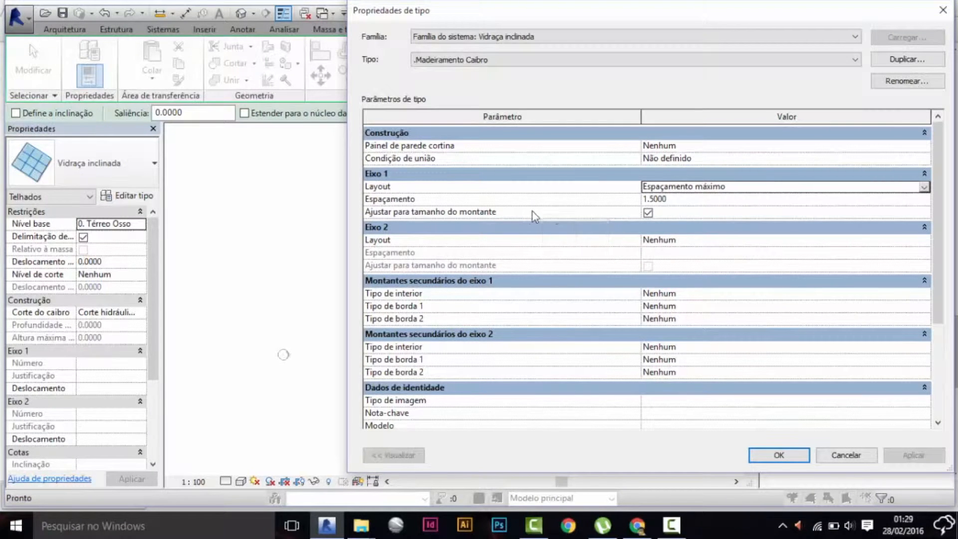
left_click(675, 200)
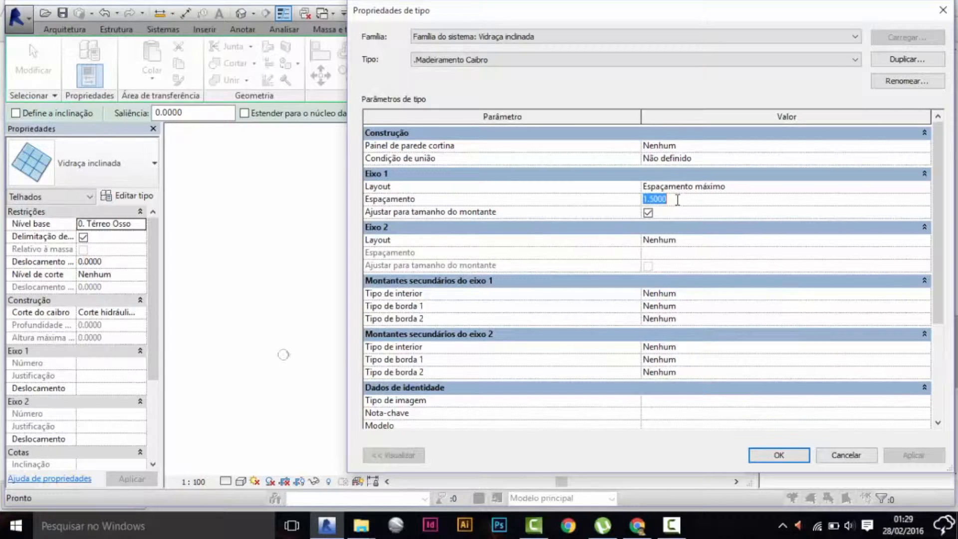
type(".5")
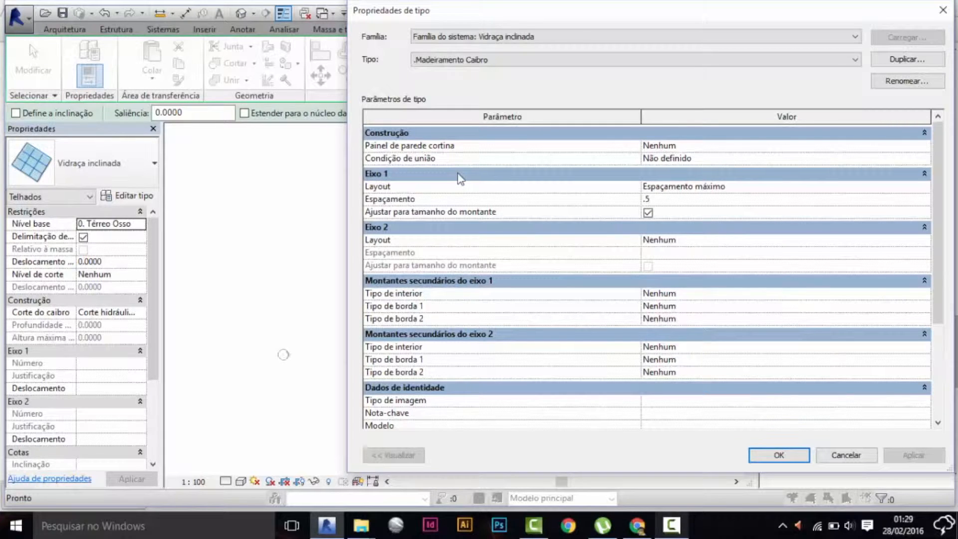
left_click(852, 241)
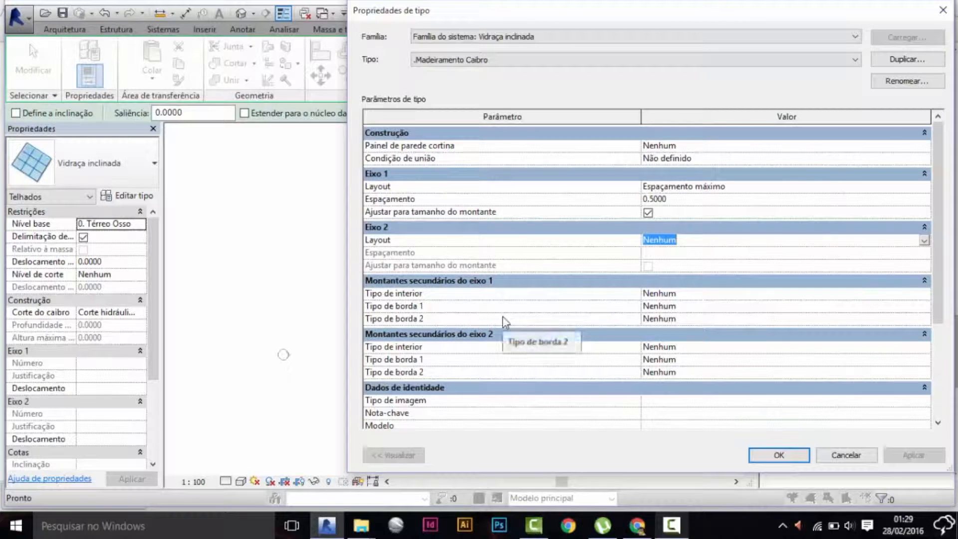
Set the interior, border 1 and border 2 mullions of Eixo 1 to Rectangular Mullion : . Caibro 5x5 cm.
left_click(926, 294)
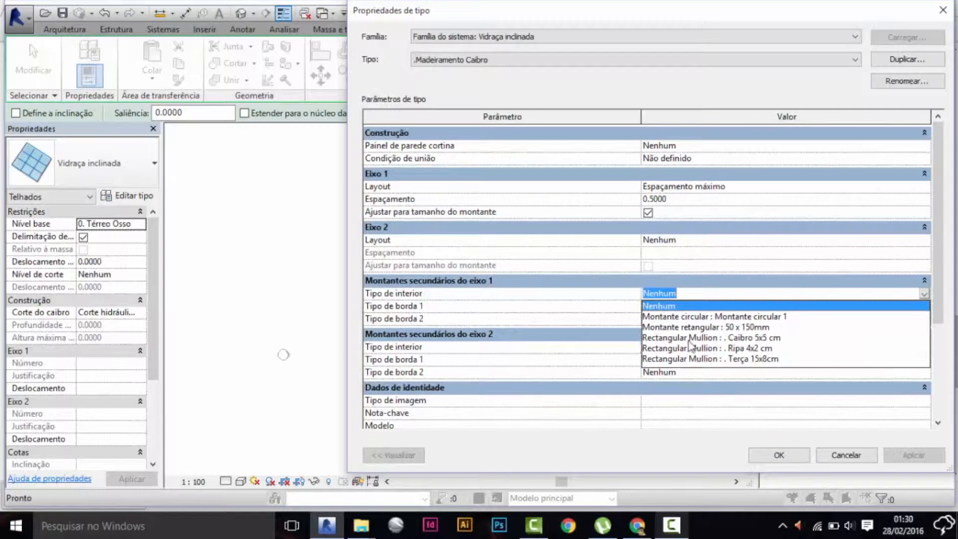
left_click(745, 339)
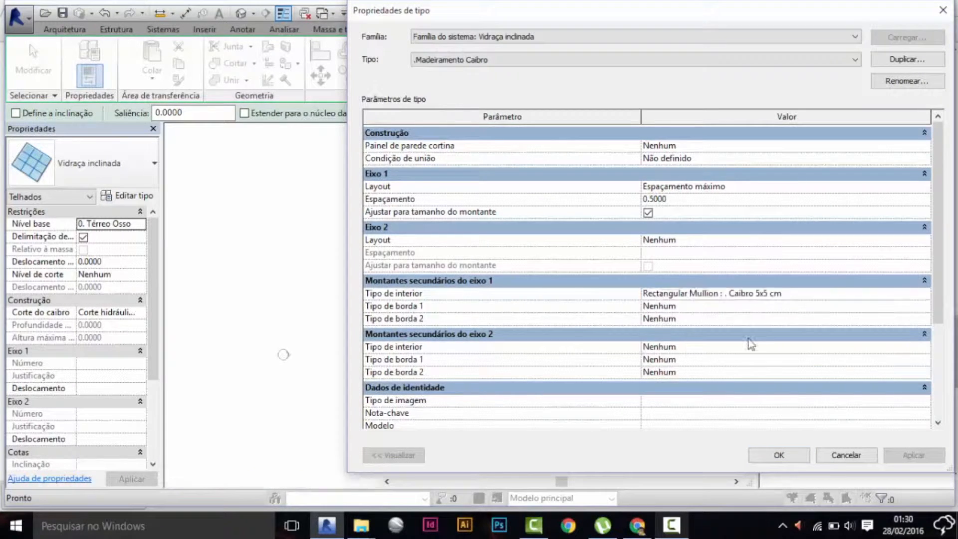
left_click(923, 306)
scroll(730, 354, "down", 2)
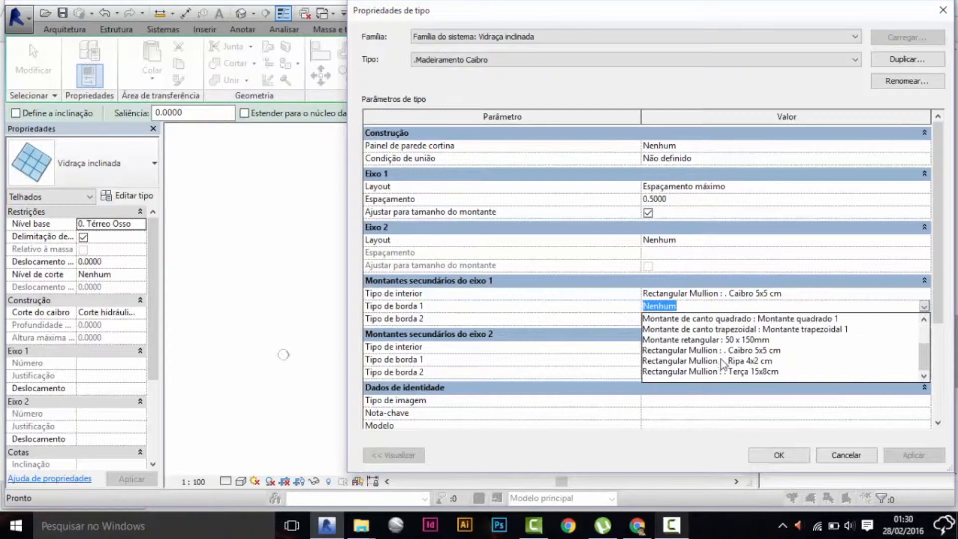
left_click(749, 359)
left_click(925, 319)
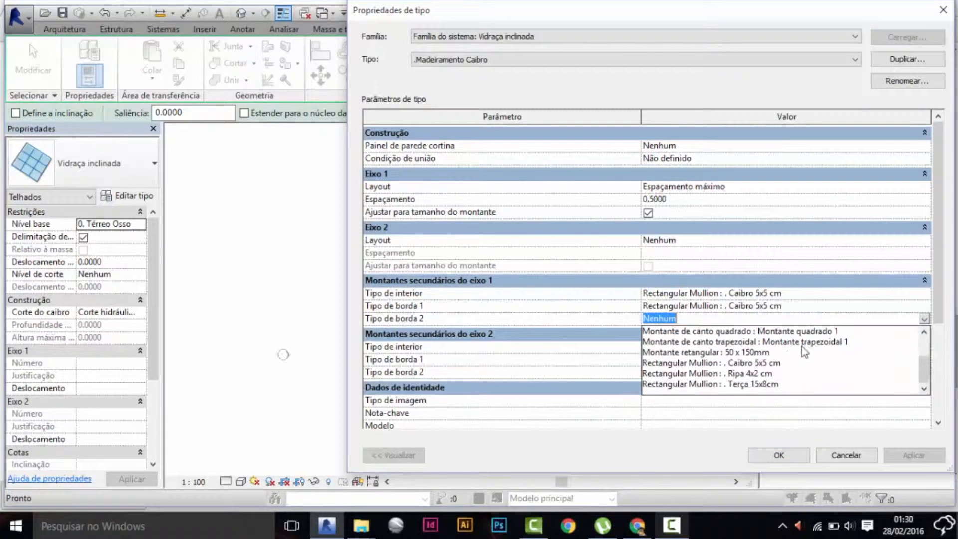
left_click(771, 369)
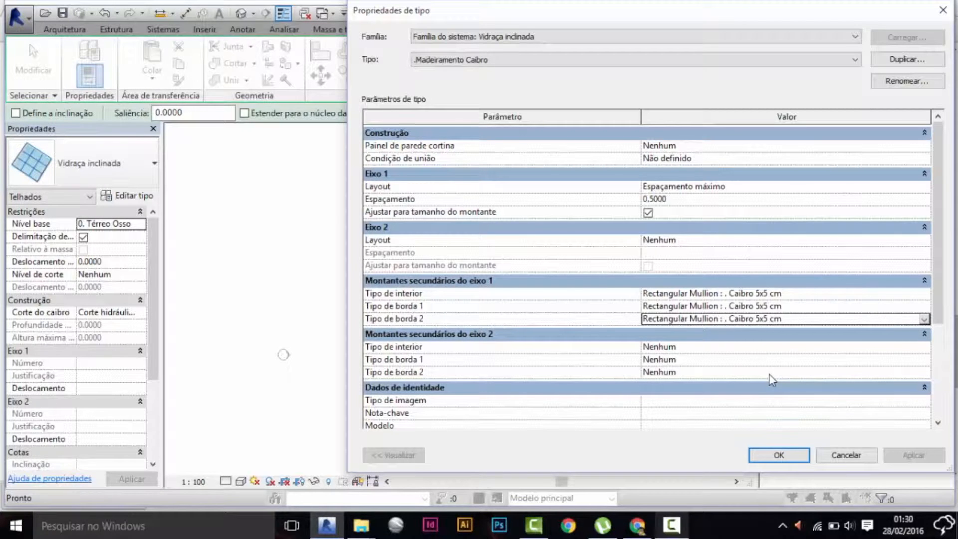
left_click(674, 527)
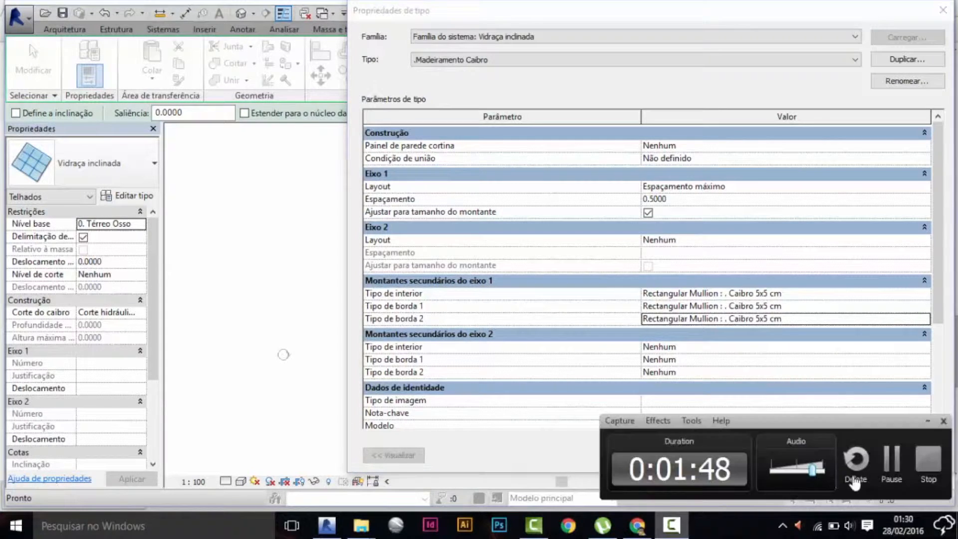
left_click(928, 421)
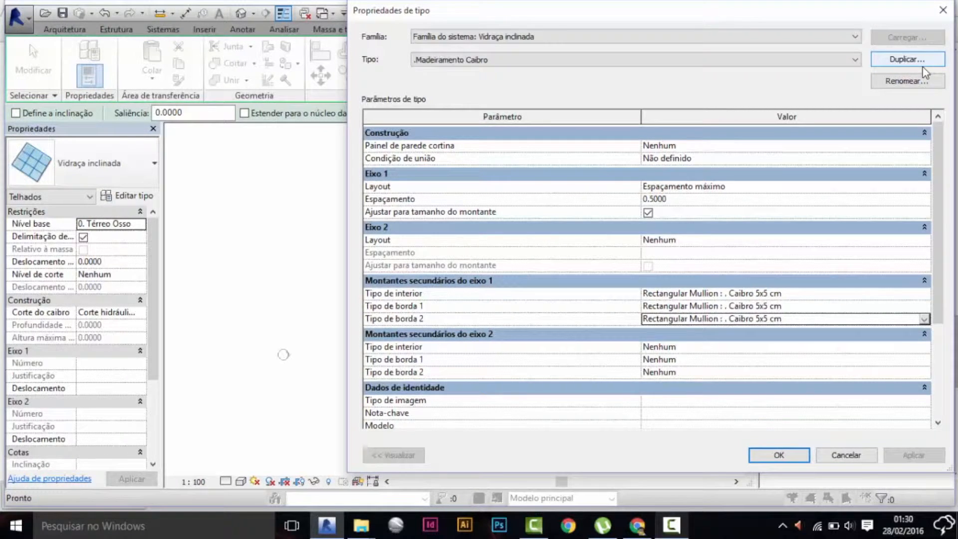
Duplicate the .Madeiramento Caibro roof type under the name ".Madeiramento Ripa".
left_click(909, 59)
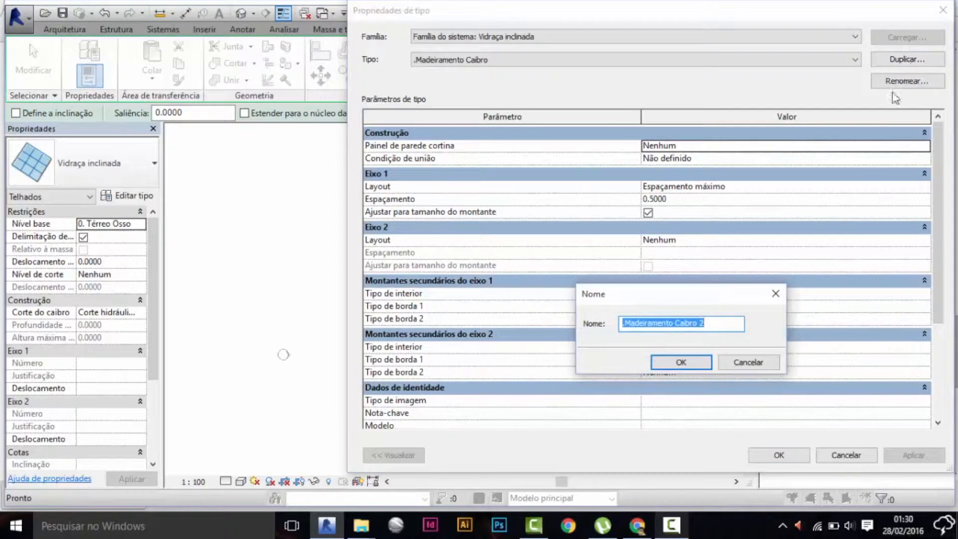
left_click_drag(676, 325, 781, 314)
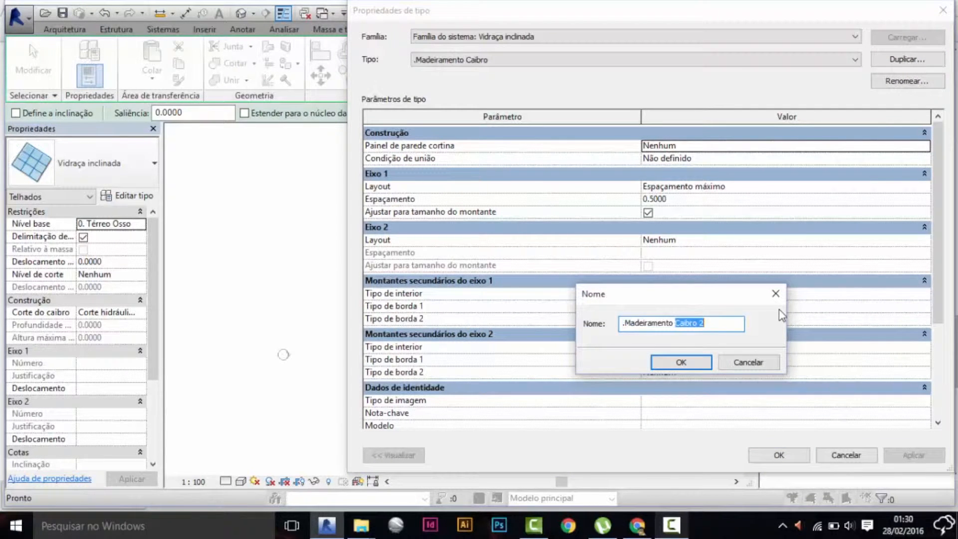
type("Ripa")
left_click(693, 367)
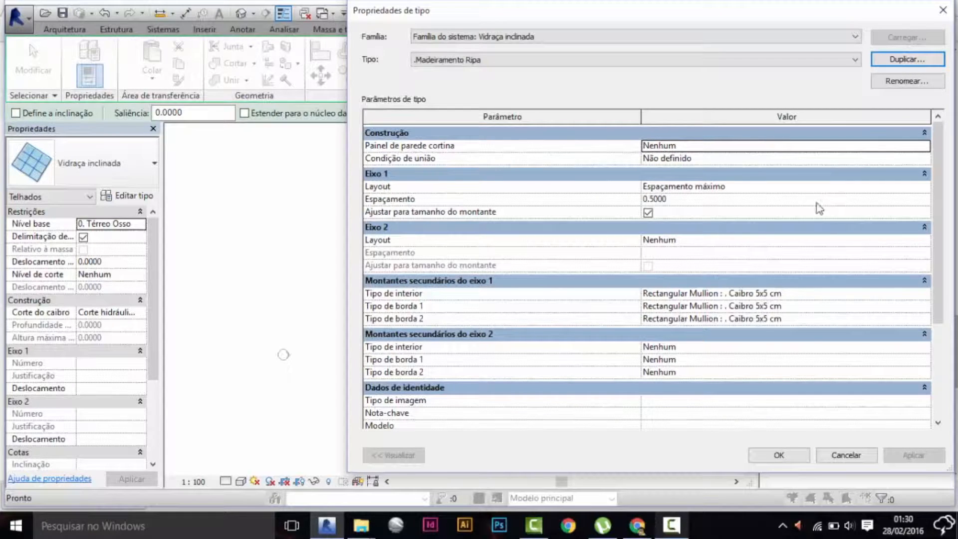
Set the Eixo 1 layout to Nenhum and the Eixo 2 layout to Espaçamento mínimo with a spacing of 0.3 m.
left_click(922, 189)
left_click(672, 200)
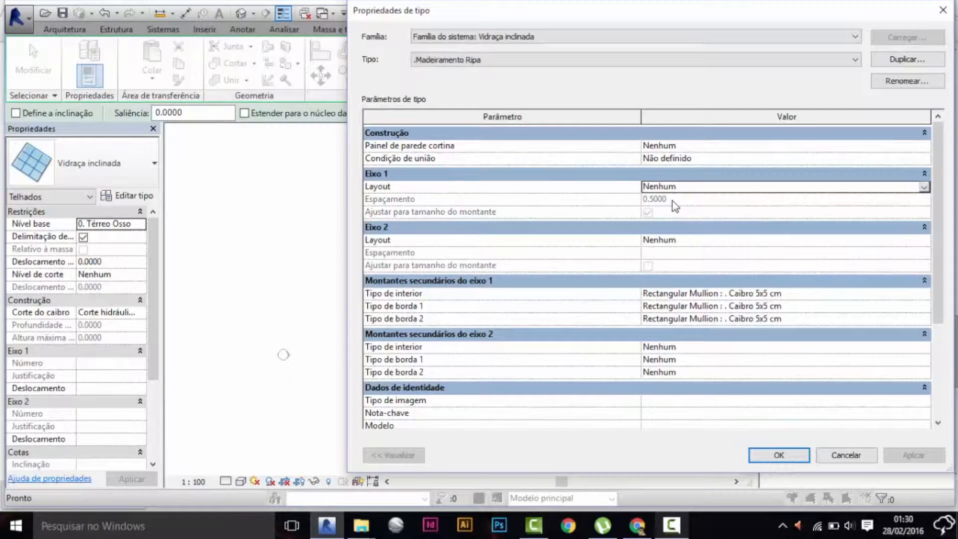
left_click(924, 240)
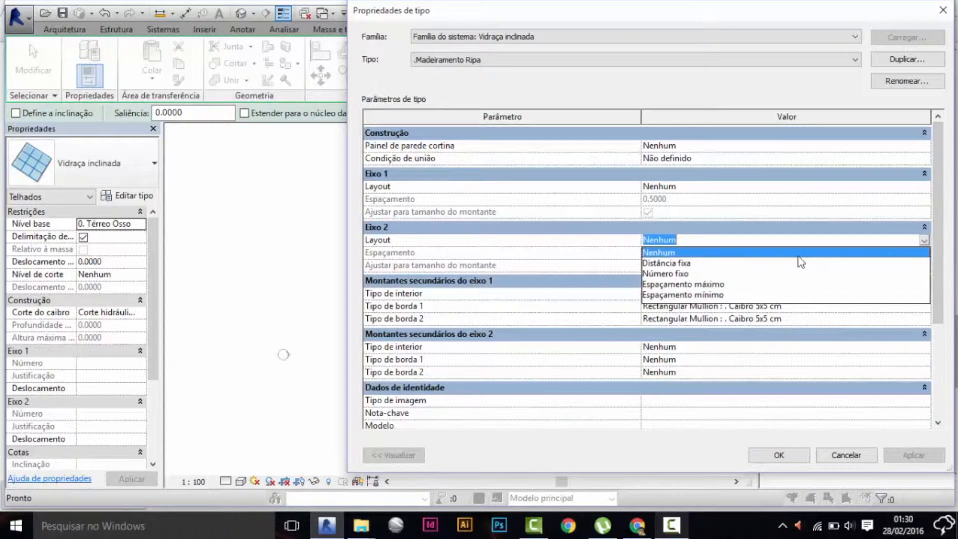
left_click(691, 295)
left_click(687, 253)
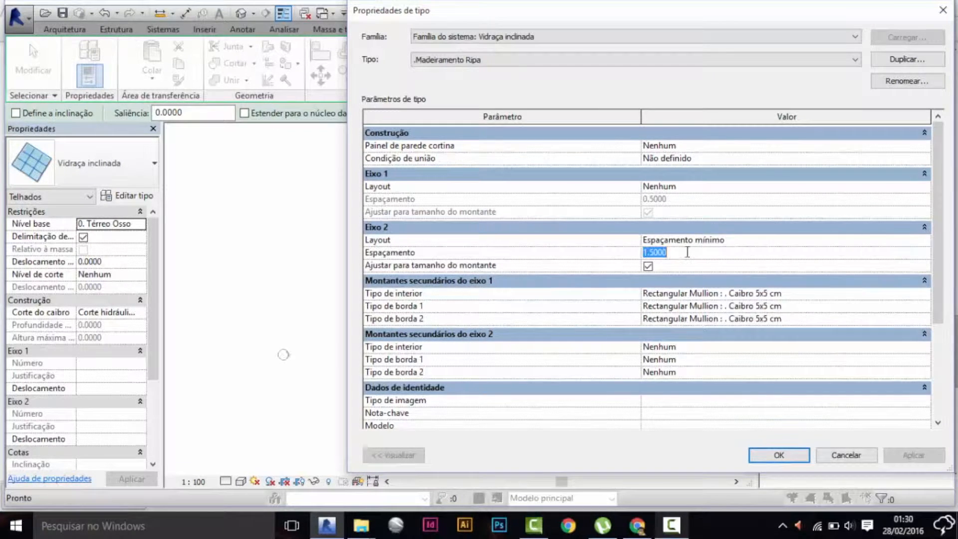
type(".3")
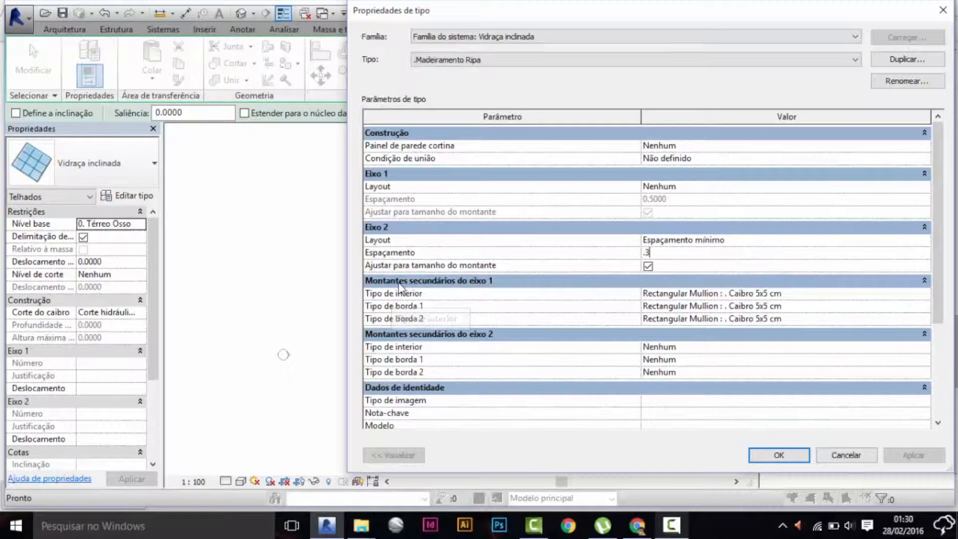
Set the interior, border 1 and border 2 mullions of Eixo 1 to Nenhum in the .Madeiramento Ripa type.
left_click(824, 293)
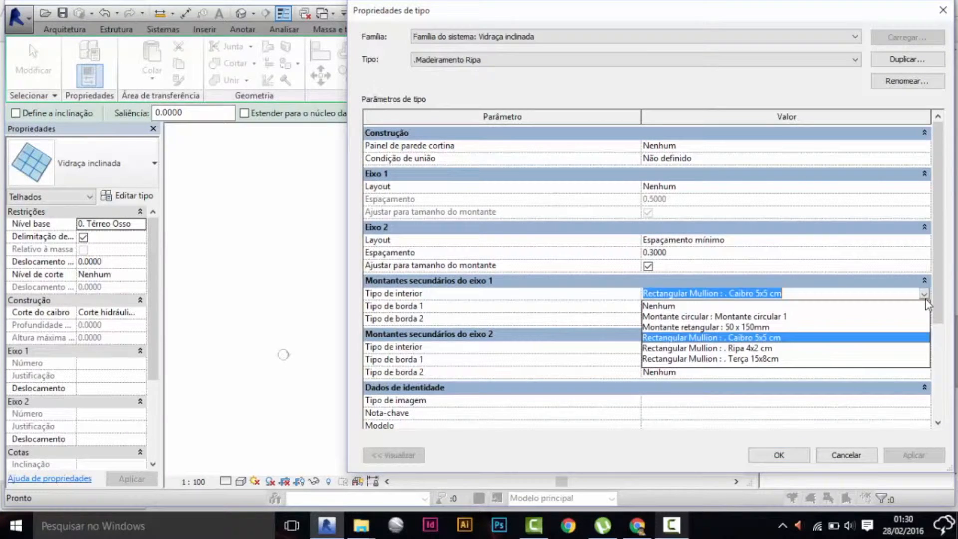
left_click(683, 318)
left_click(924, 295)
left_click(801, 303)
left_click(844, 306)
scroll(795, 324, "up", 2)
left_click(795, 329)
left_click(745, 307)
left_click(746, 322)
left_click(791, 319)
left_click(746, 319)
scroll(744, 332, "up", 1)
left_click(739, 332)
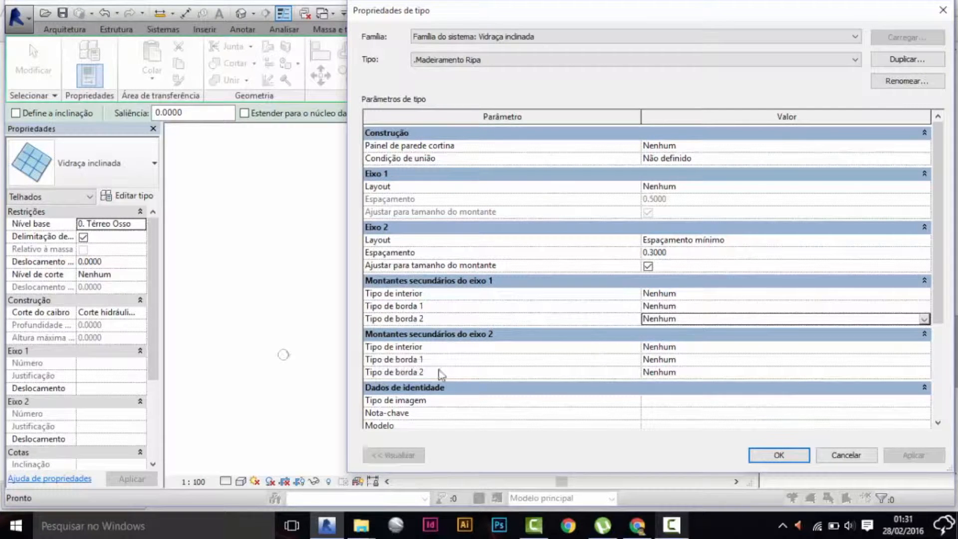
Set the interior, border 1 and border 2 mullions of Eixo 2 to Rectangular Mullion : . Ripa 4x2 cm.
left_click(924, 347)
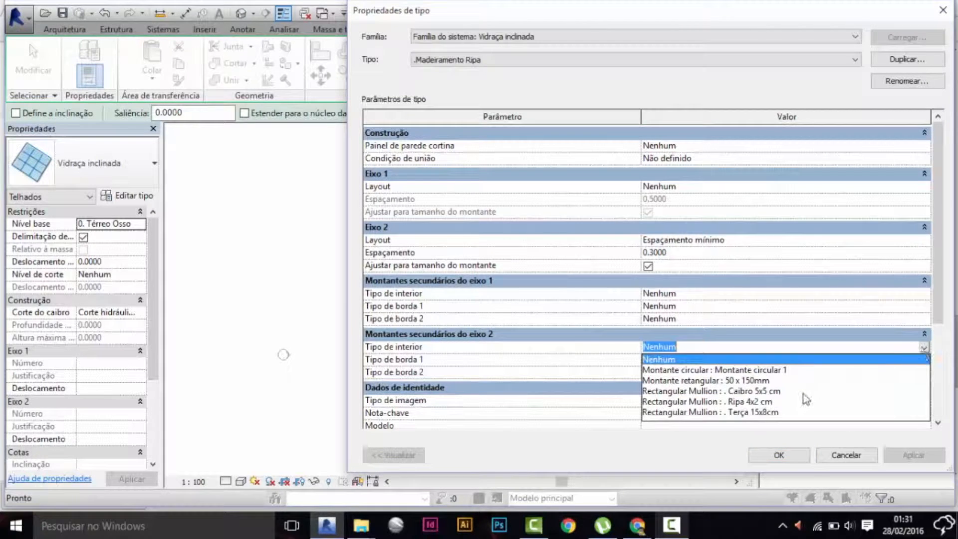
left_click(744, 403)
left_click(923, 360)
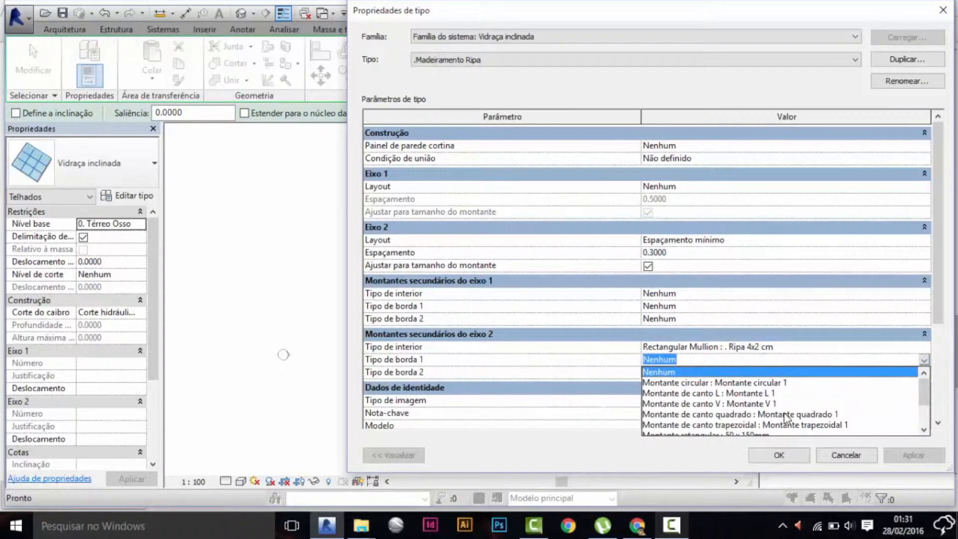
scroll(825, 396, "down", 2)
left_click(766, 414)
left_click(924, 373)
scroll(829, 415, "down", 2)
left_click(762, 427)
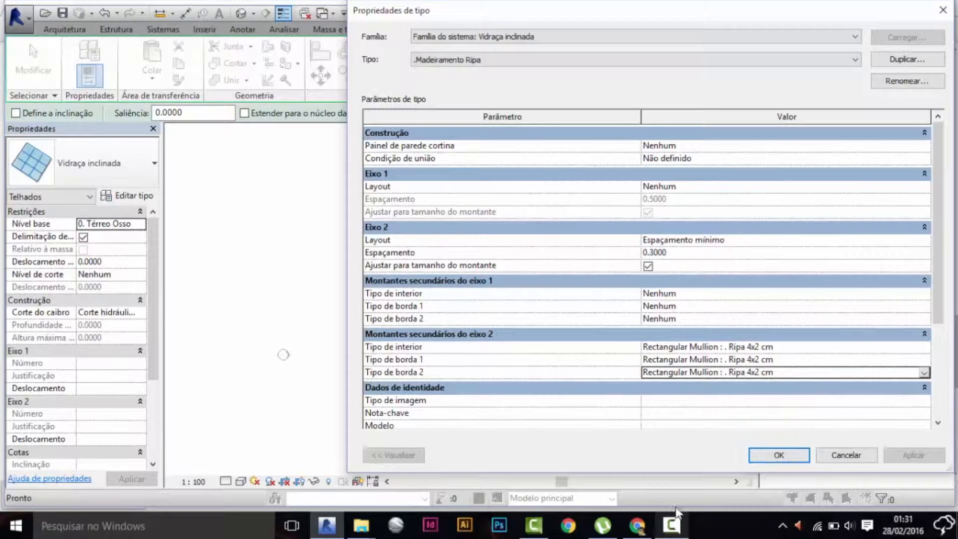
left_click(671, 525)
left_click(839, 439)
Duplicate the .Madeiramento Ripa type as ".Madeiramento Terça" and set its Eixo 2 spacing to 1.2 m.
left_click(908, 60)
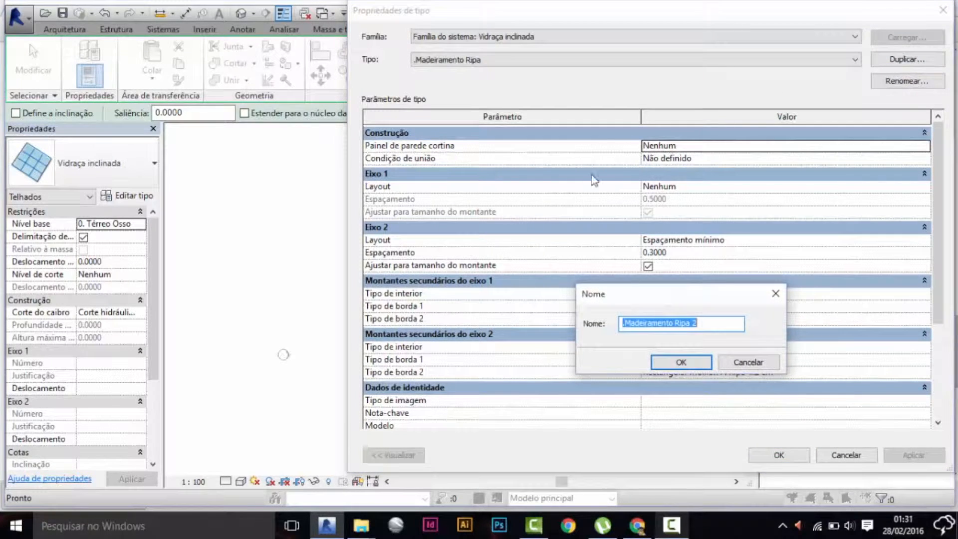
left_click_drag(676, 324, 725, 317)
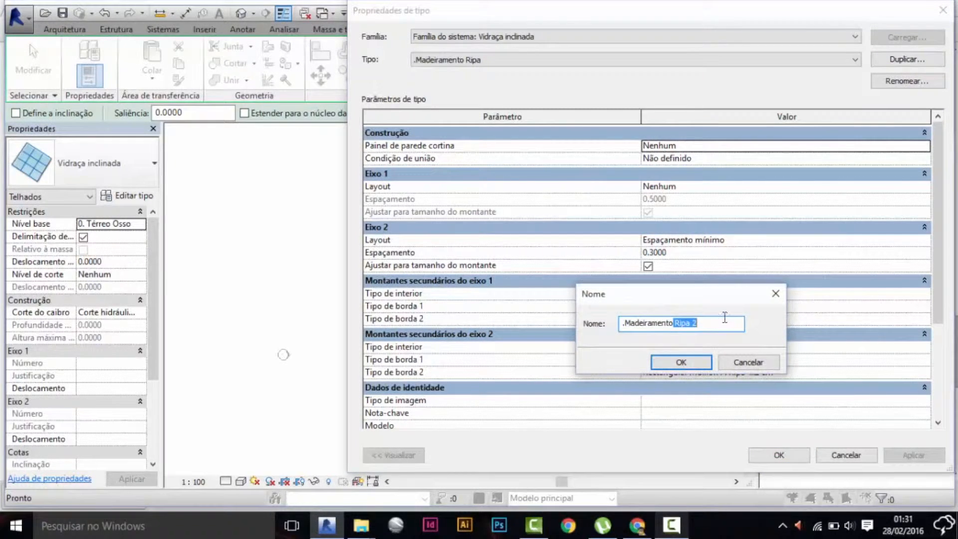
key("BackSpace")
type("Terça")
left_click(682, 362)
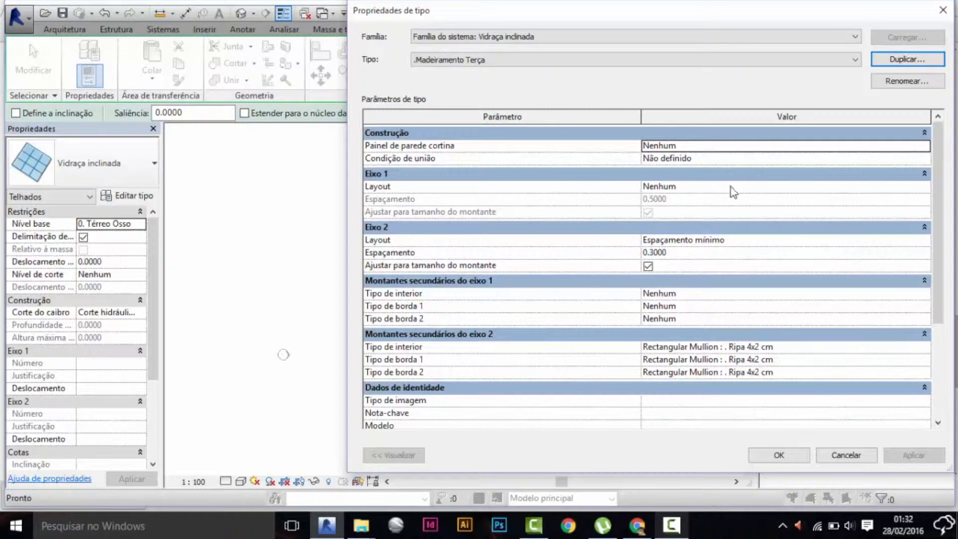
left_click(678, 255)
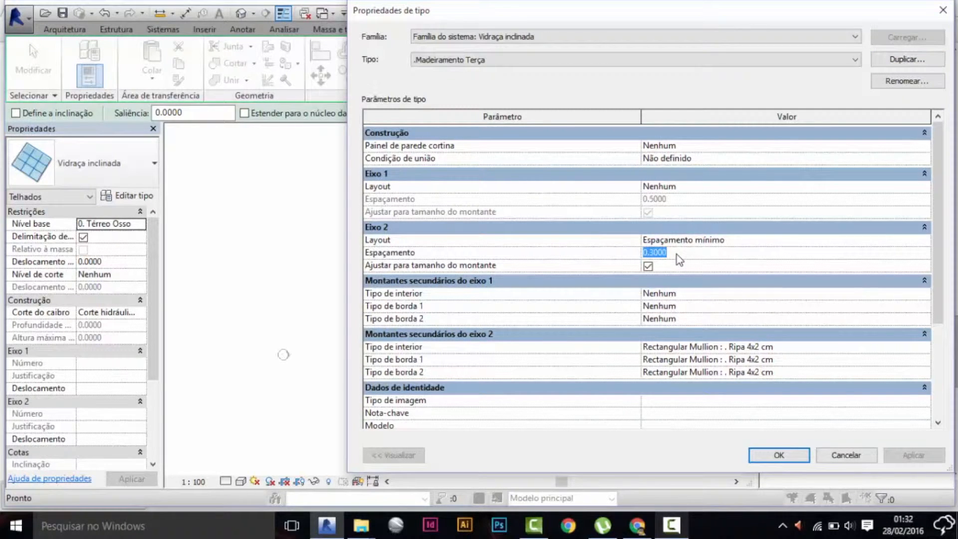
type("1.2")
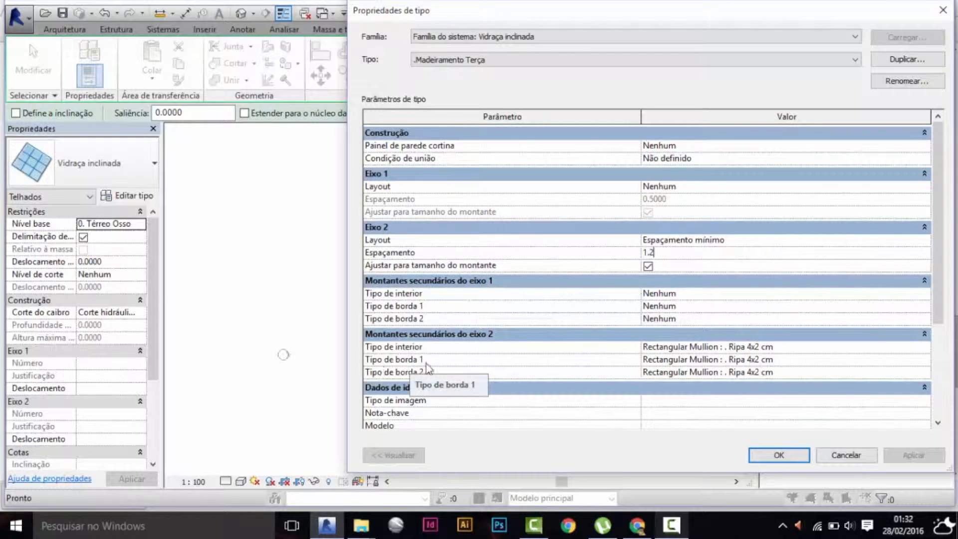
Set both Eixo 2 border mullions to Nenhum and the interior mullion to Rectangular Mullion : . Terça 15x8cm.
left_click(917, 360)
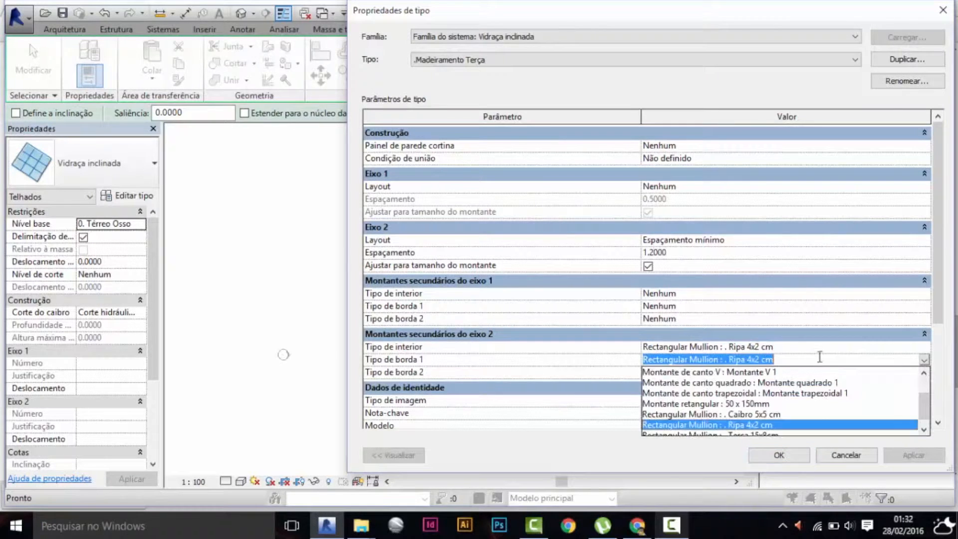
left_click(739, 374)
left_click(922, 373)
scroll(849, 398, "up", 1)
left_click(799, 385)
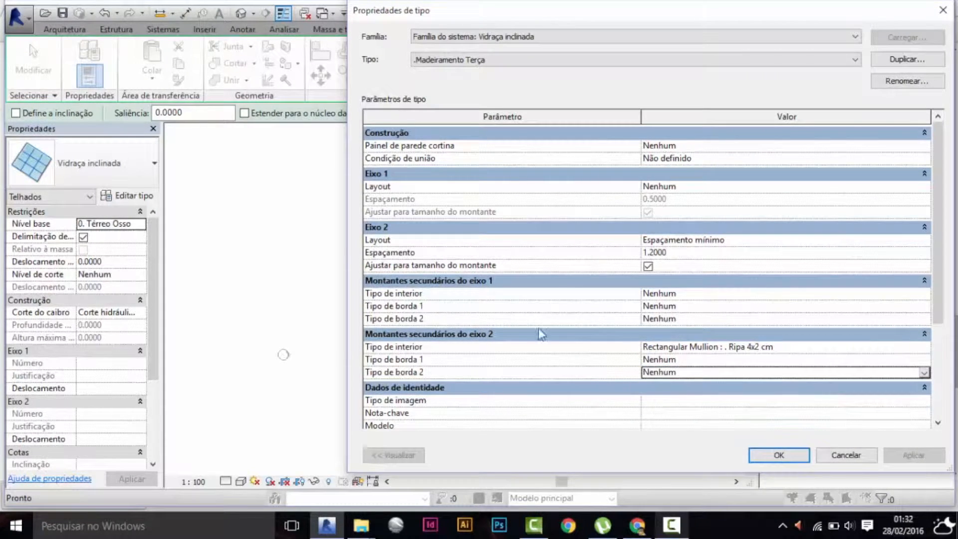
left_click(923, 348)
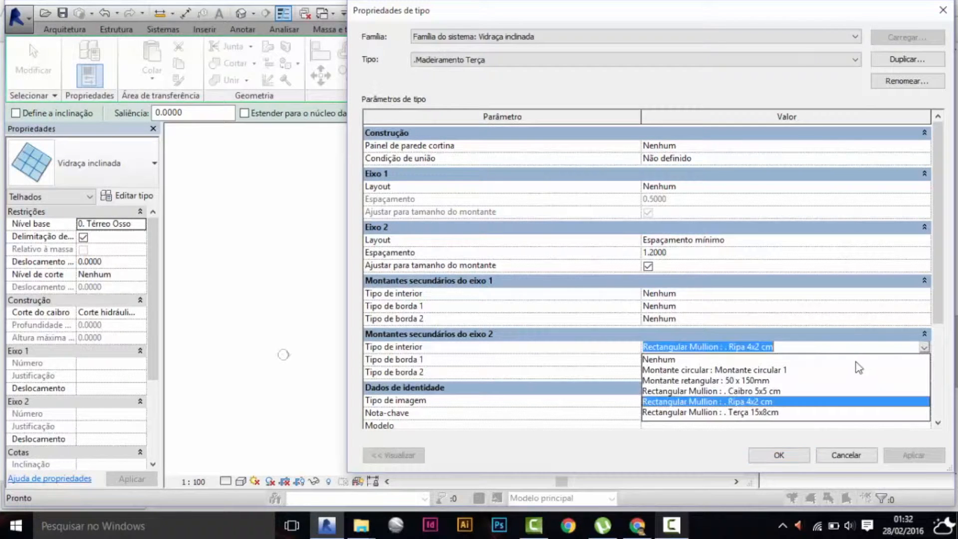
left_click(780, 412)
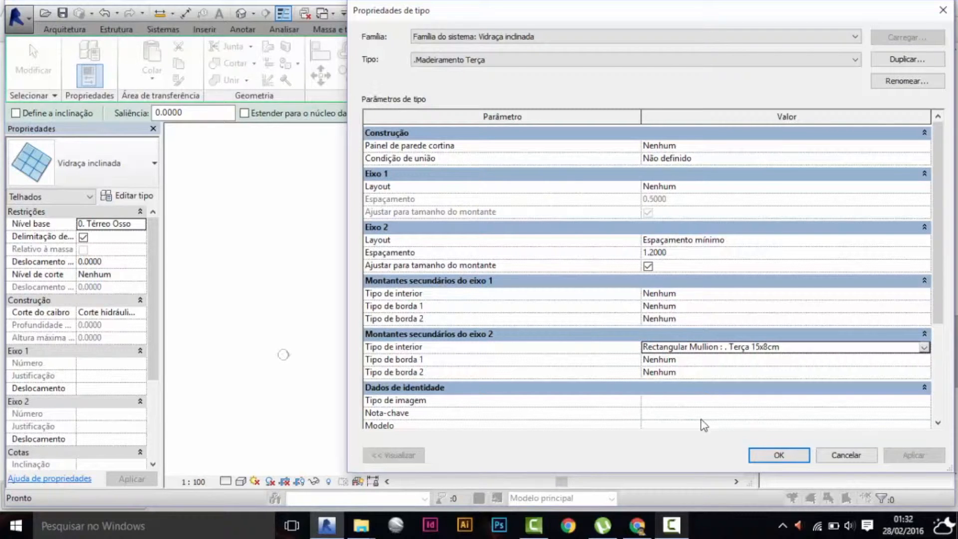
left_click(672, 514)
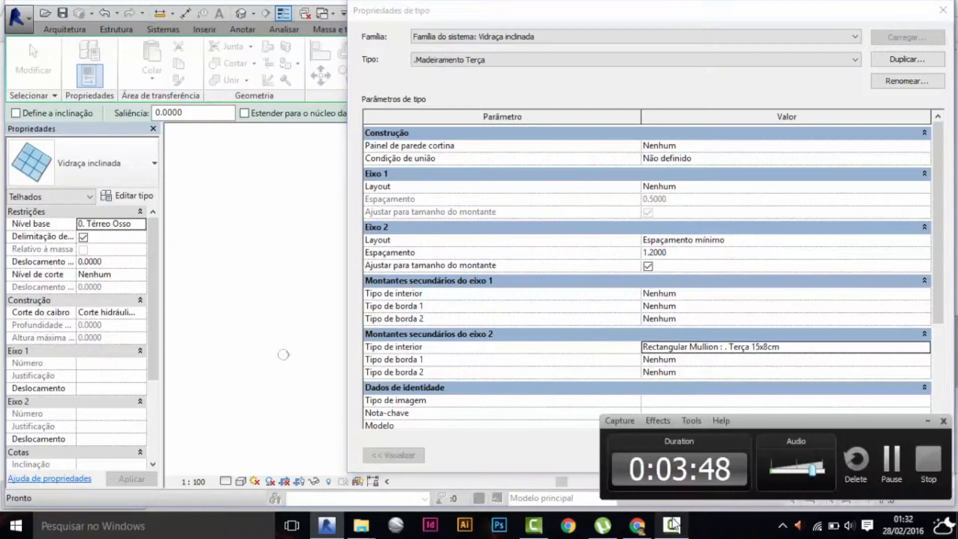
left_click(877, 461)
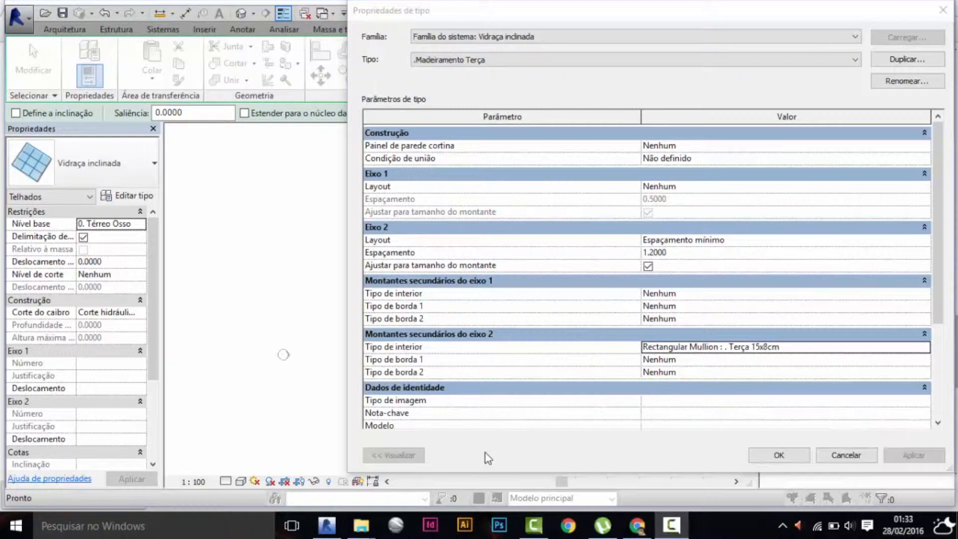
Accept the roof type properties and open the Corte 1 section view from the Terreno plan.
left_click(772, 459)
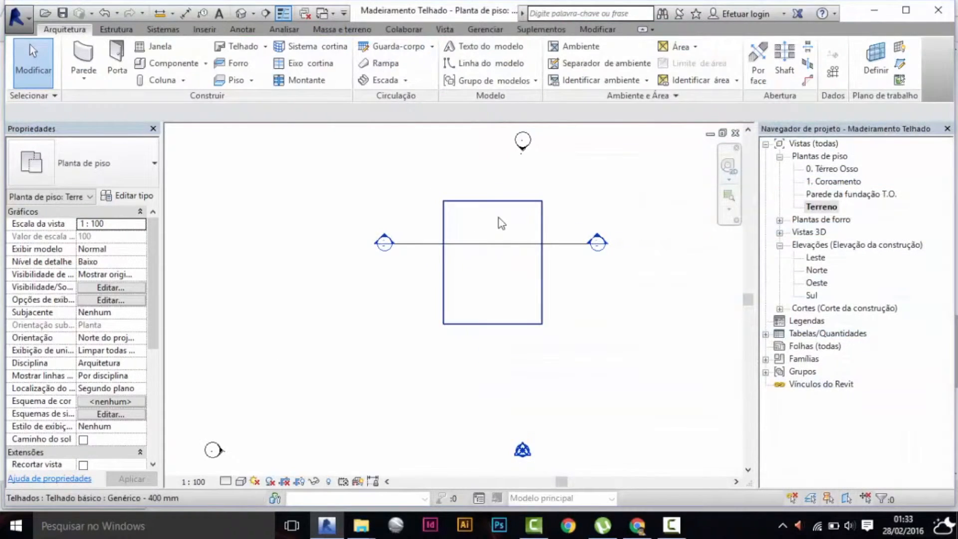
double_click(383, 241)
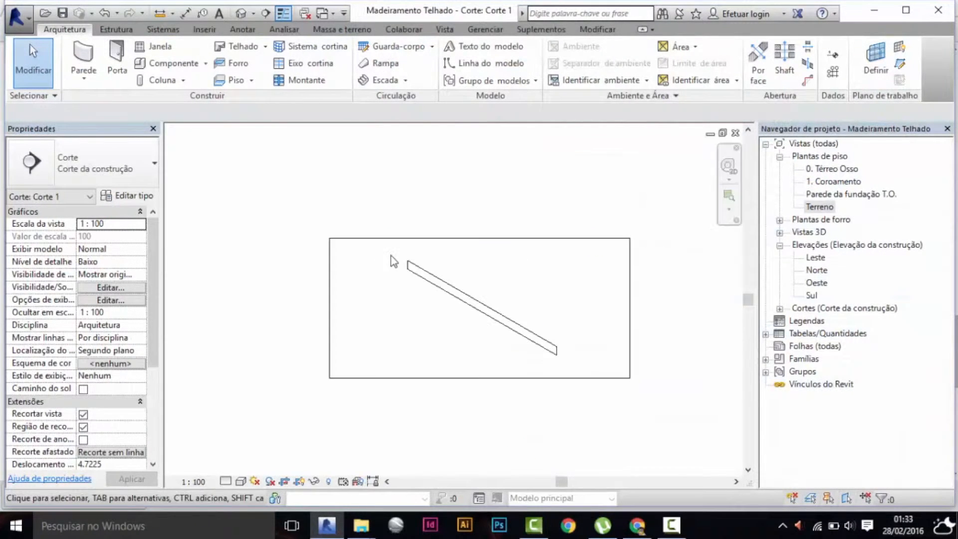
Extend the crop region of the Corte 1 section upward to leave room above the sloped roof.
scroll(561, 352, "down", 4)
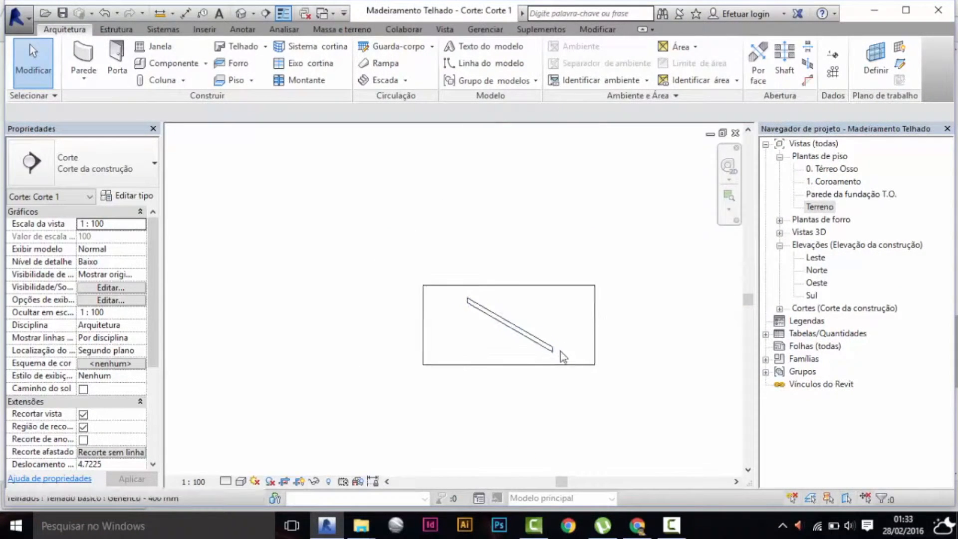
left_click(559, 307)
left_click_drag(523, 303, 546, 204)
scroll(554, 334, "down", 2)
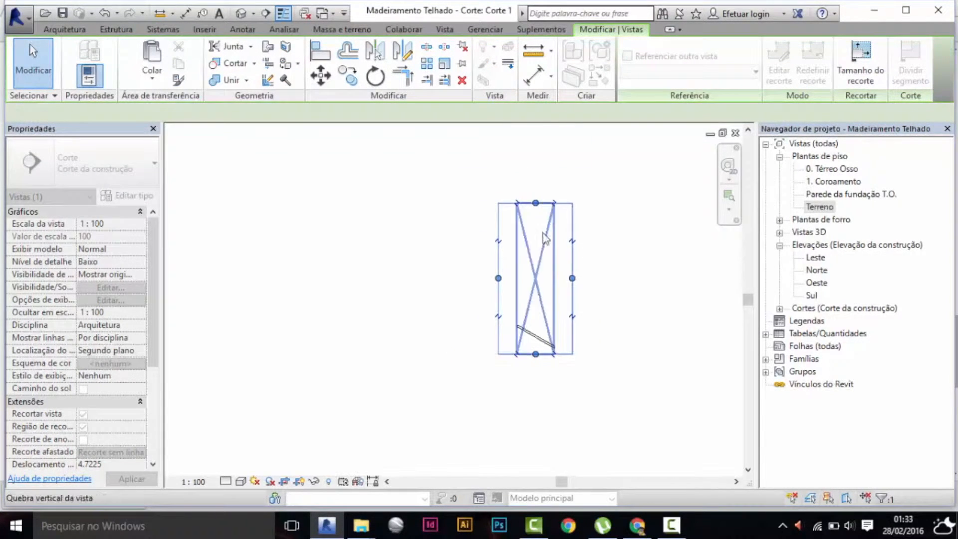
Copy the sloped roof straight up three times at 2 m spacing, with the Restringir and Múltiplo options on.
scroll(552, 350, "up", 2)
scroll(549, 345, "up", 1)
left_click(549, 344)
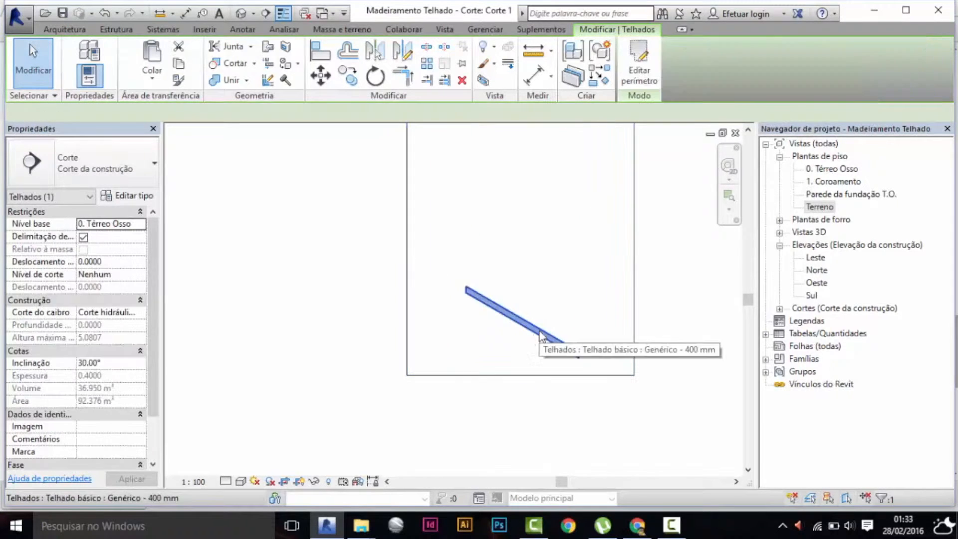
middle_click_drag(680, 299, 635, 381)
scroll(627, 369, "down", 2)
scroll(620, 388, "up", 1)
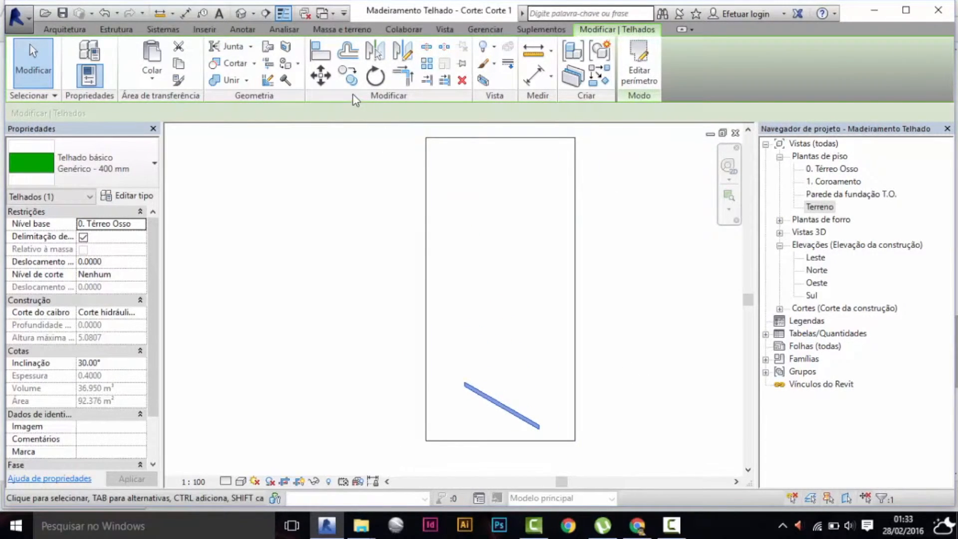
left_click(348, 75)
left_click(116, 115)
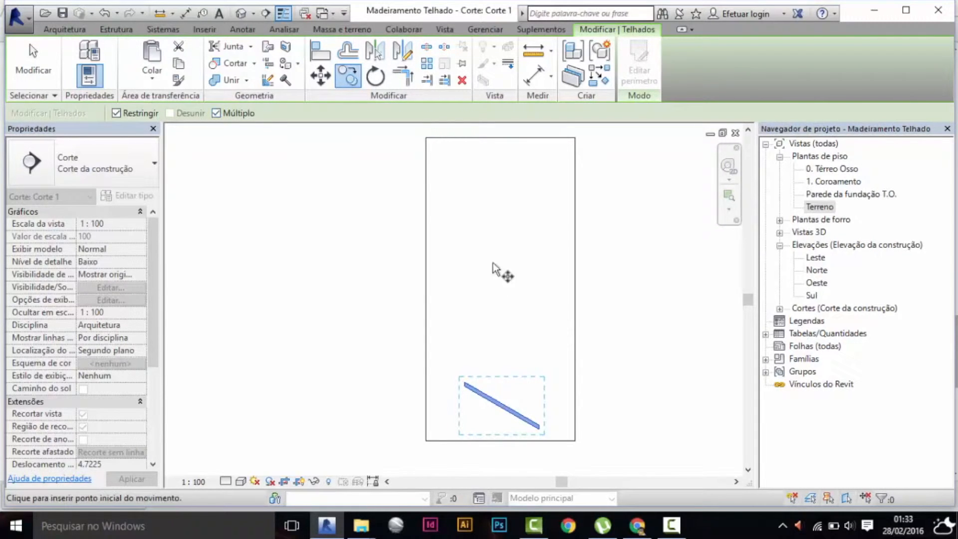
left_click(474, 386)
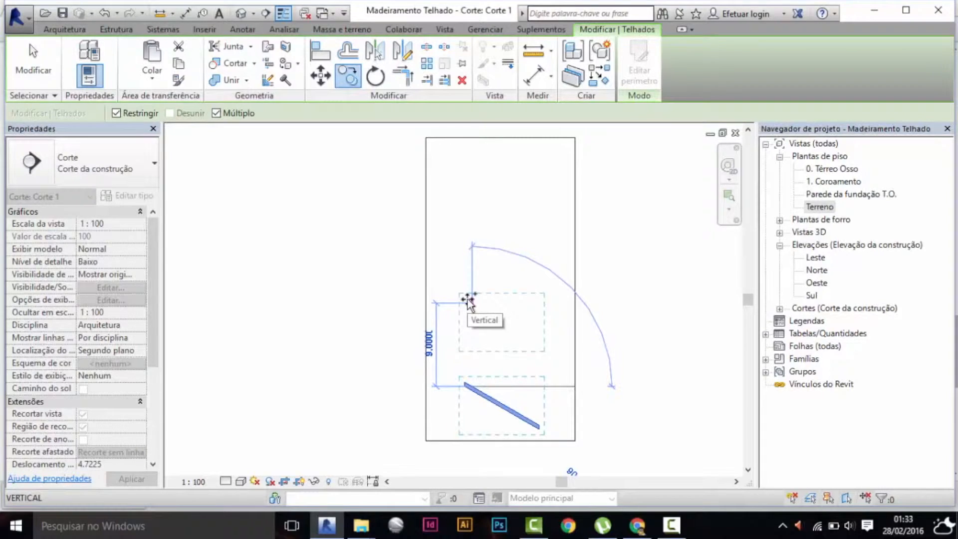
type("2")
key("Return")
type("2")
key("Return")
type("2")
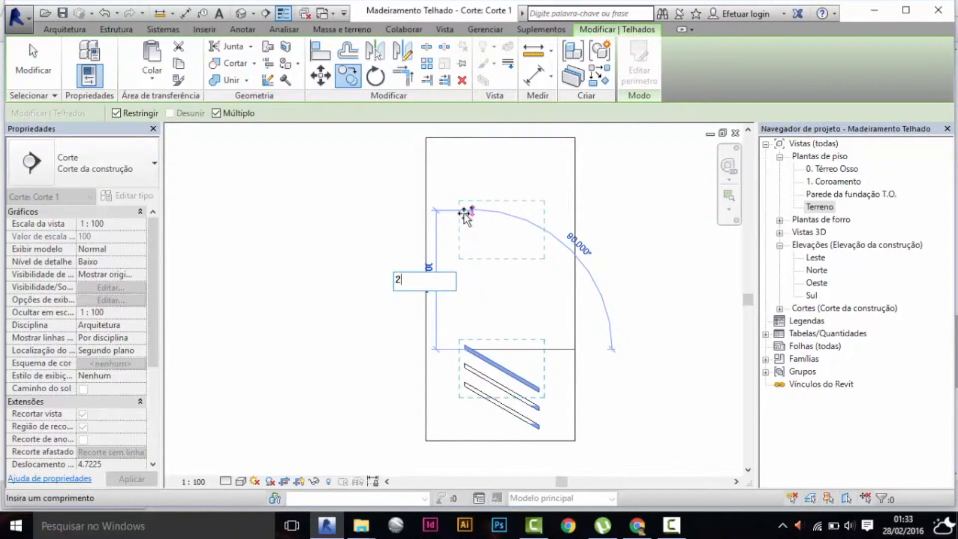
key("Return")
key("Escape")
key("Escape")
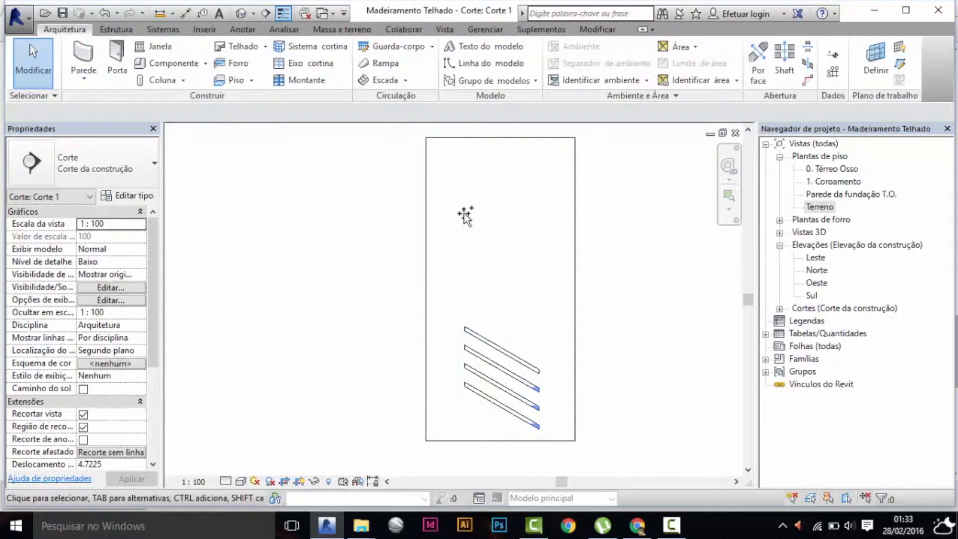
Open the 3D view to show the stack of sloped roofs.
key("3")
key("d")
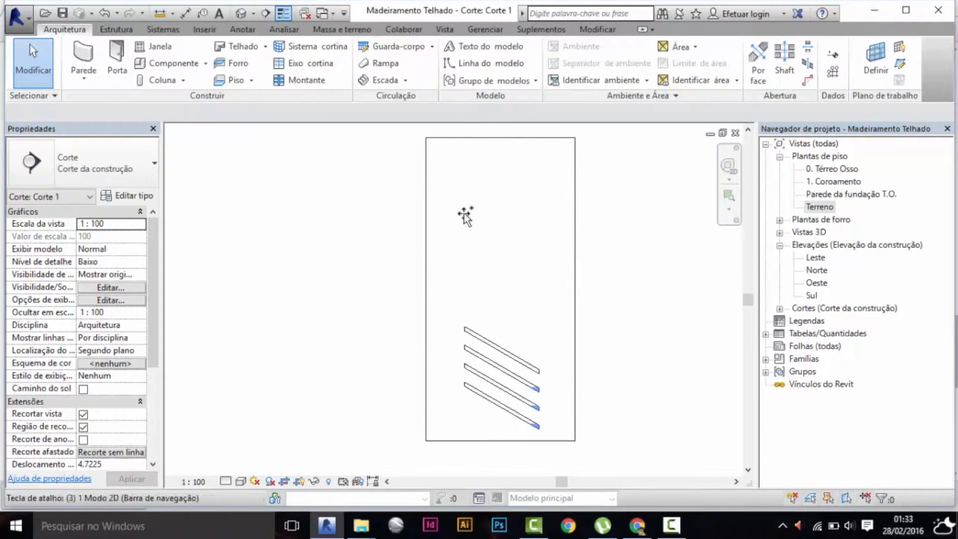
middle_click_drag(511, 347, 529, 302, "shift")
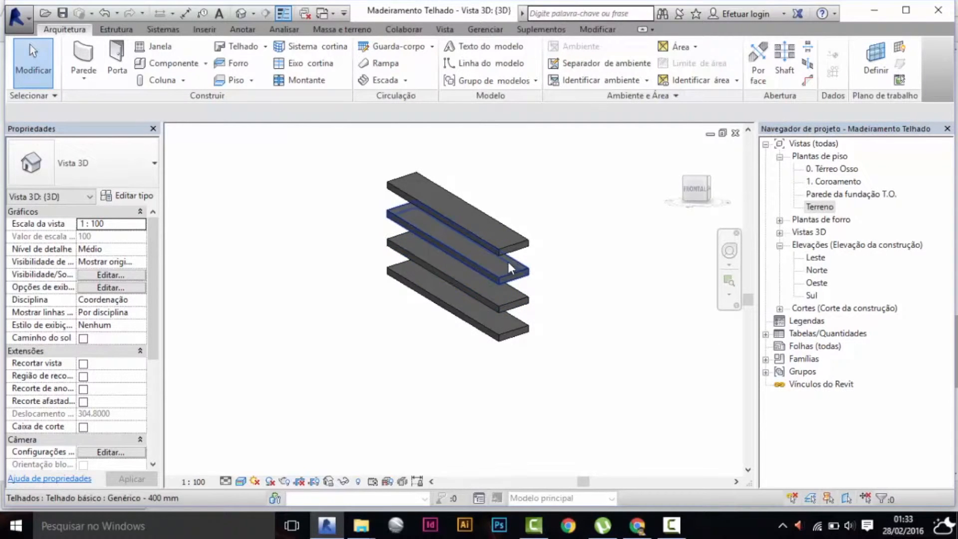
scroll(504, 263, "up", 4)
middle_click_drag(582, 237, 626, 238)
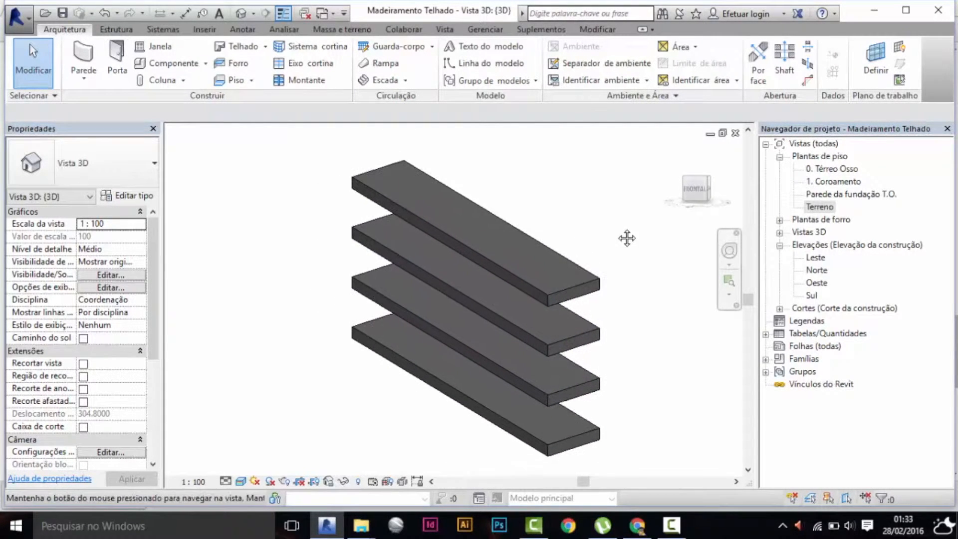
Change the type of the topmost sloped roof to .Telhado Cerâmico.
left_click(537, 248)
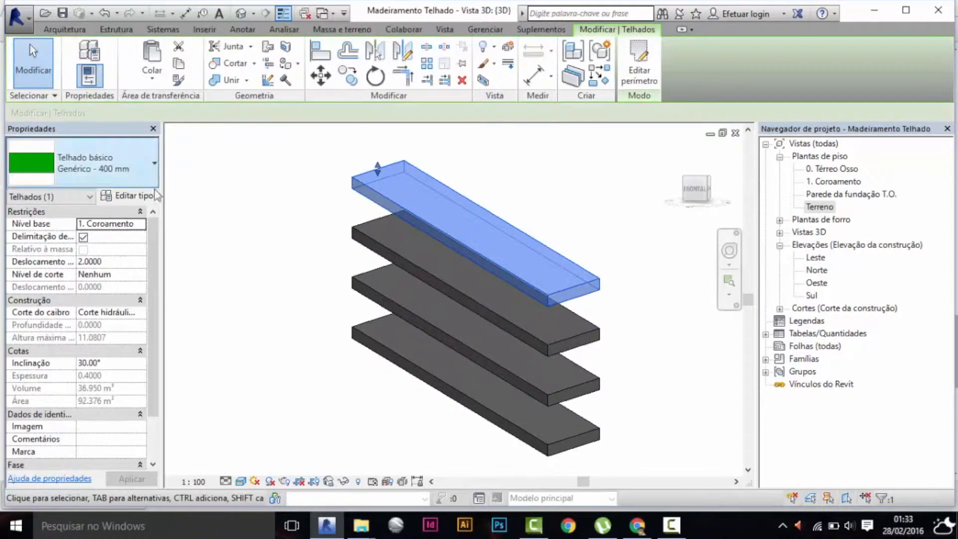
left_click(120, 169)
scroll(117, 238, "up", 1)
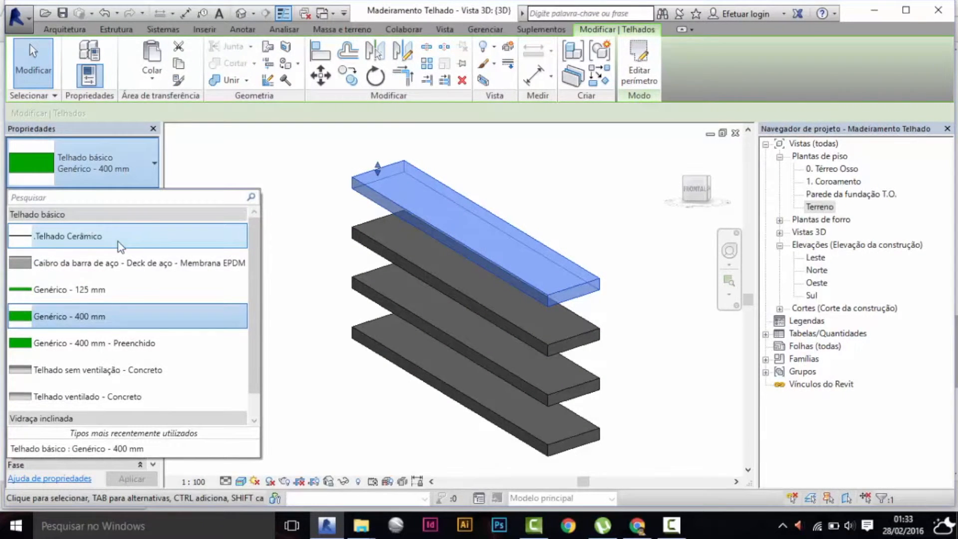
left_click(112, 250)
left_click(256, 237)
scroll(549, 232, "up", 2)
scroll(570, 301, "up", 2)
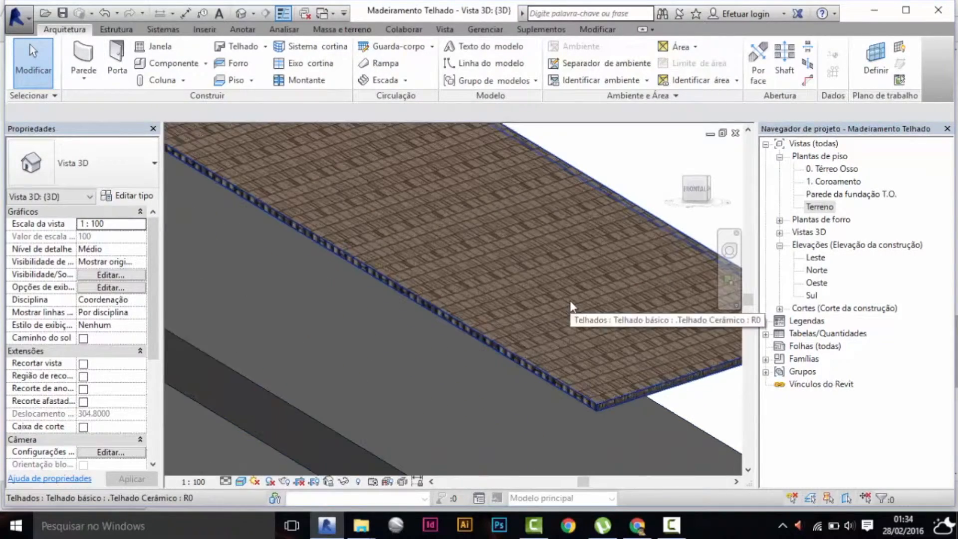
scroll(570, 299, "up", 2)
scroll(558, 279, "down", 5)
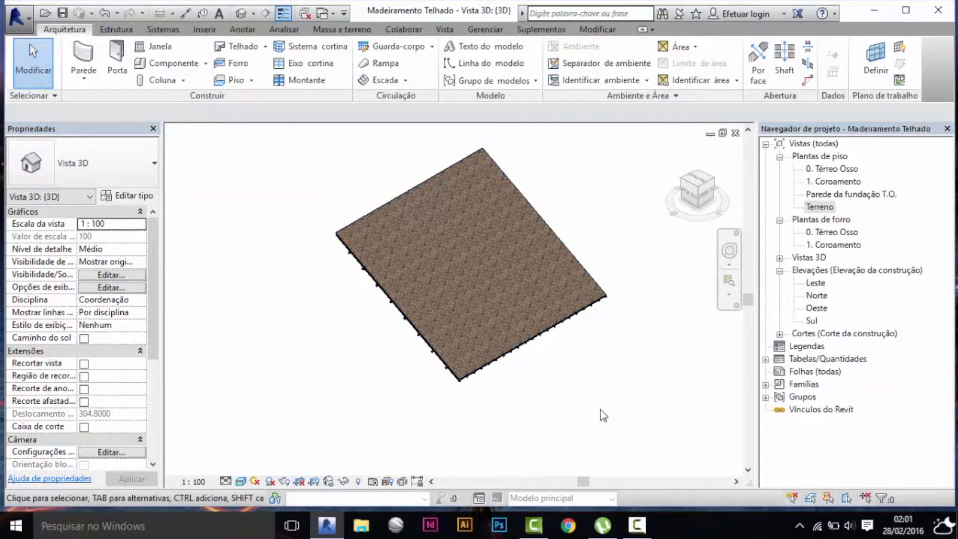
Hide all elements of the single-slope tiled roof and its timber framing in the 3D view.
left_click_drag(627, 403, 356, 138)
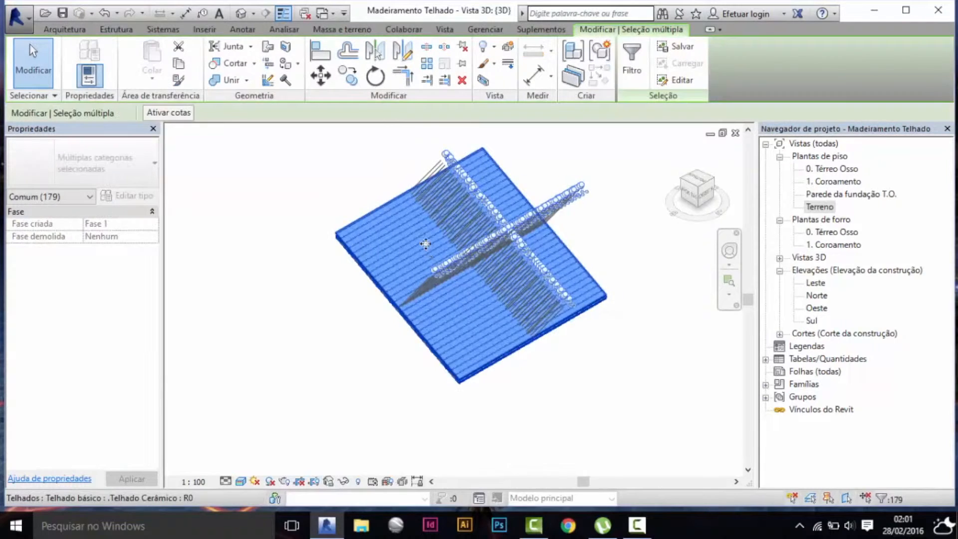
right_click(426, 244)
mouse_move(537, 241)
left_click(641, 267)
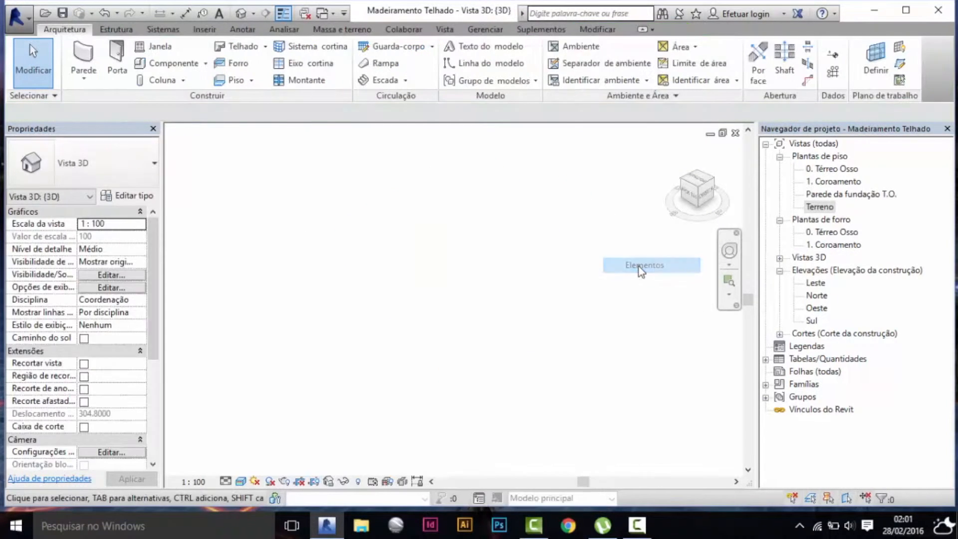
Reveal the hidden elements, unhide the multi-hip Genérico - 400 mm roof, and leave the reveal mode.
left_click(358, 481)
left_click(349, 384)
left_click(685, 65)
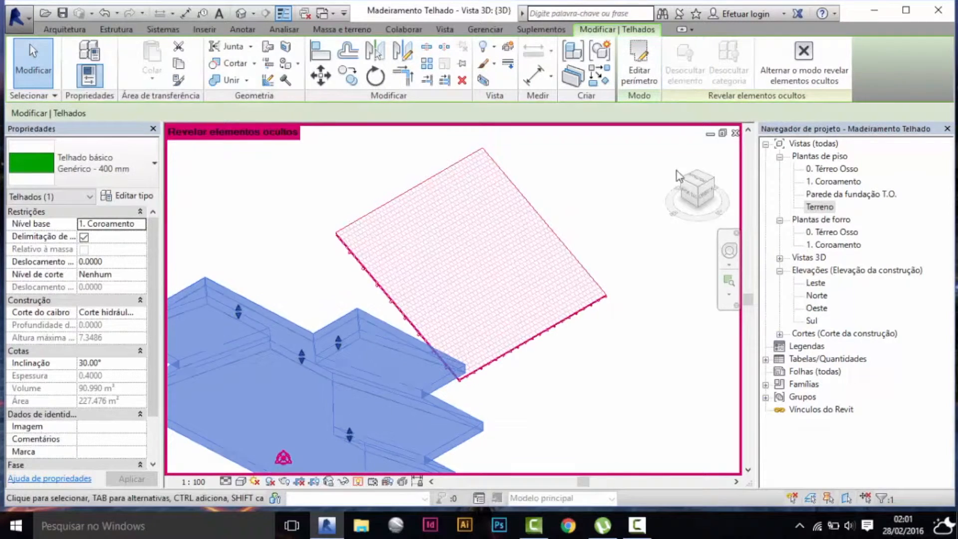
scroll(680, 172, "down", 2)
left_click(356, 480)
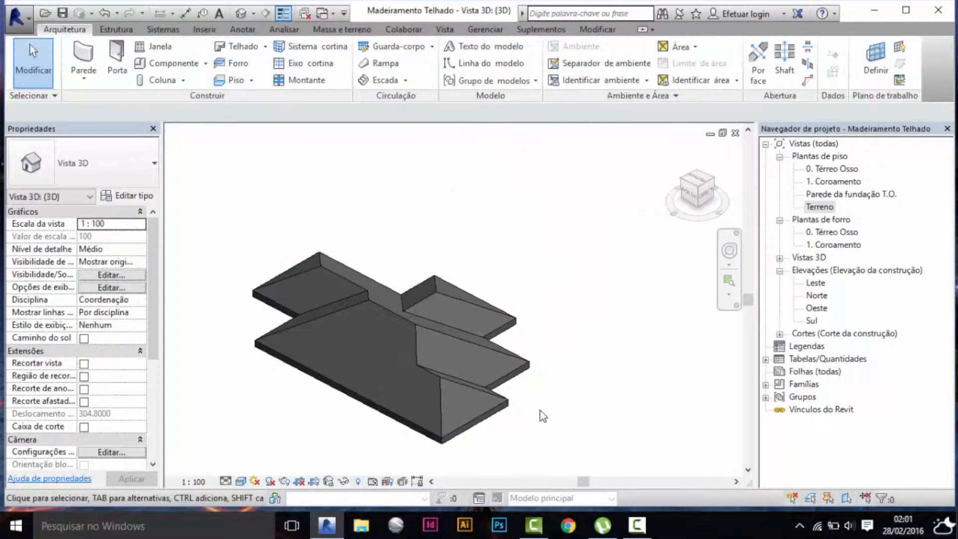
Draw a horizontal section line across the full width of the hip roof in the Terreno floor plan.
double_click(816, 207)
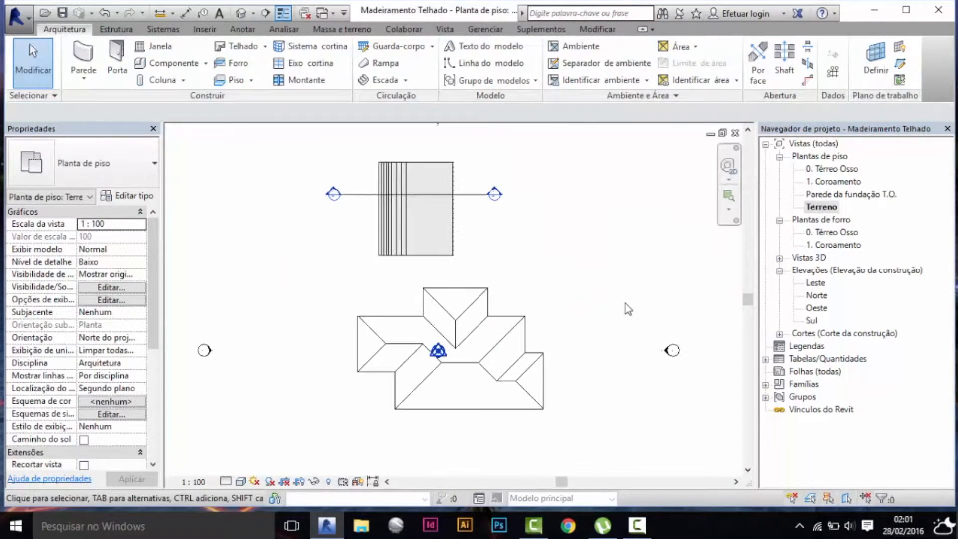
left_click(265, 14)
left_click(567, 370)
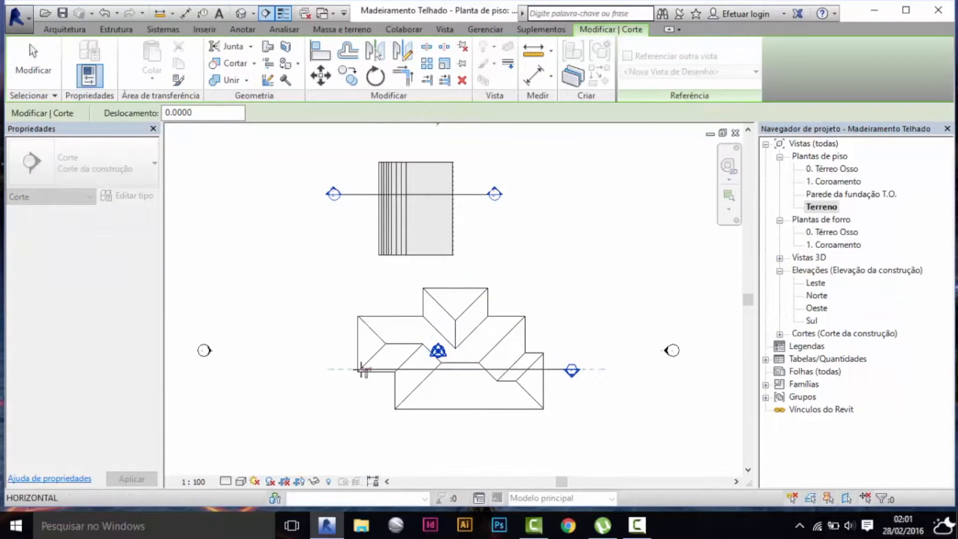
left_click(328, 370)
key("Escape")
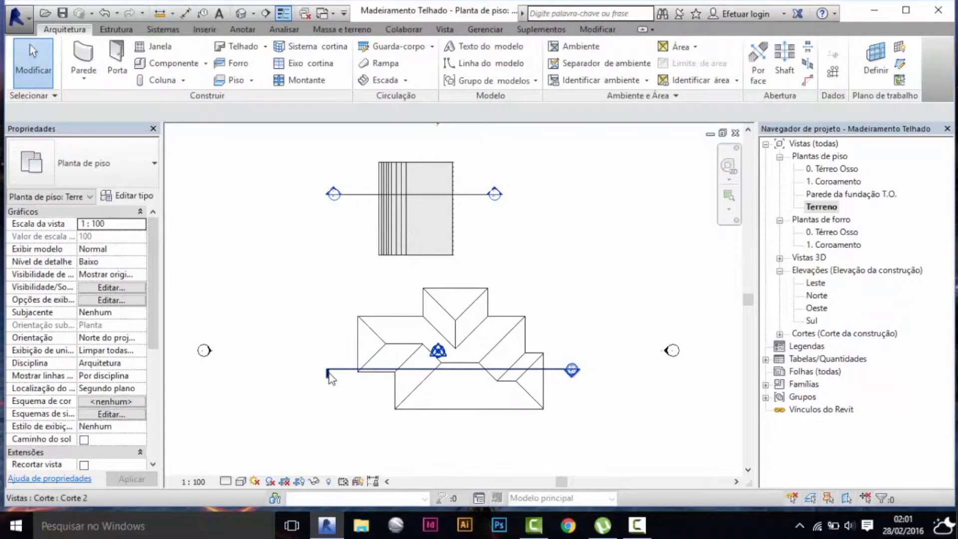
Shift the new section line slightly north across the hip roof and show the section head at its tail end.
left_click(328, 372)
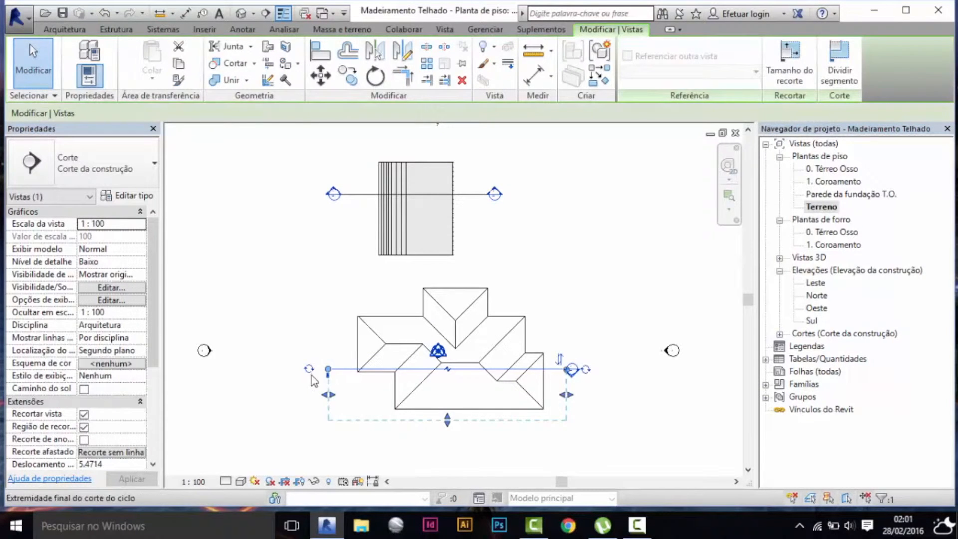
left_click(296, 360)
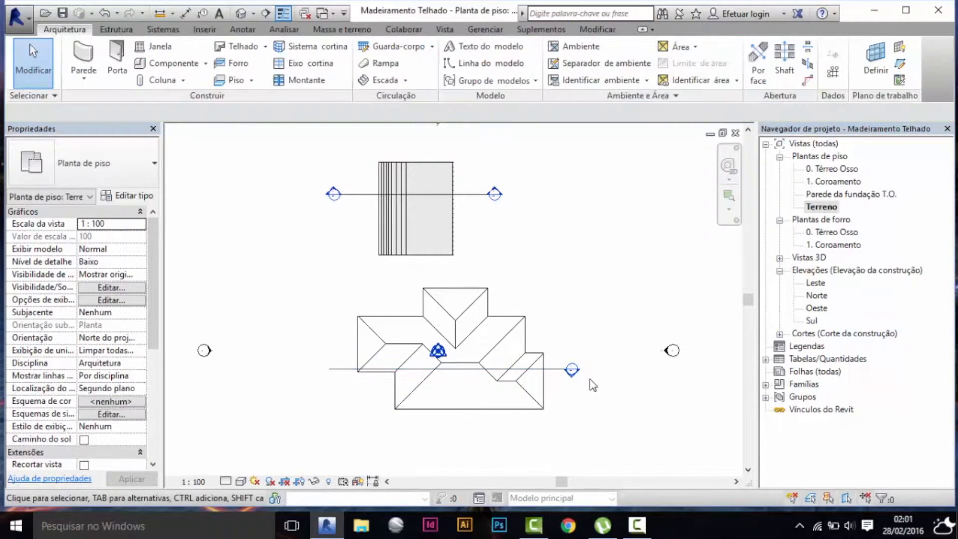
left_click(543, 373)
scroll(546, 372, "up", 1)
left_click(559, 385)
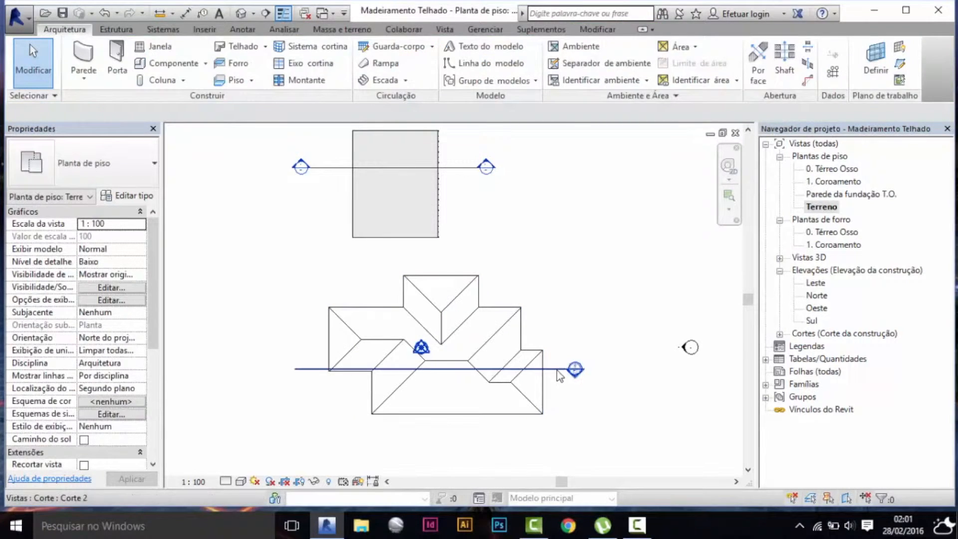
left_click(556, 369)
left_click_drag(549, 357, 549, 335)
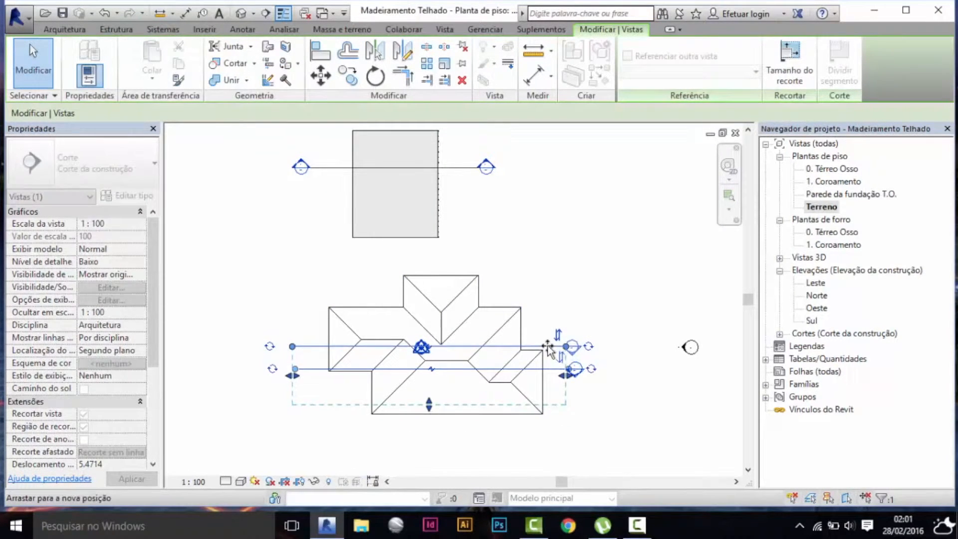
left_click(270, 347)
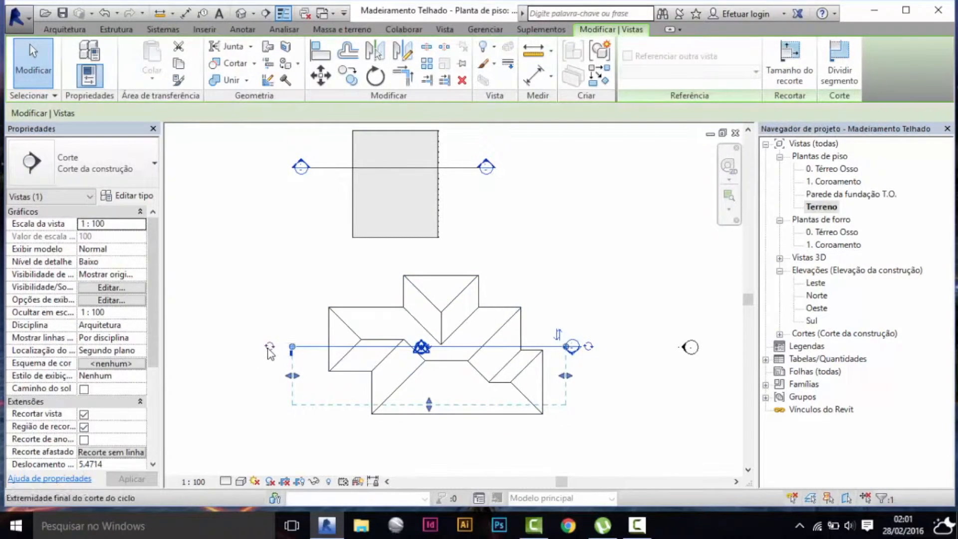
Open the Corte 2 section view and extend its crop region upward well above the hip roof.
left_click(603, 387)
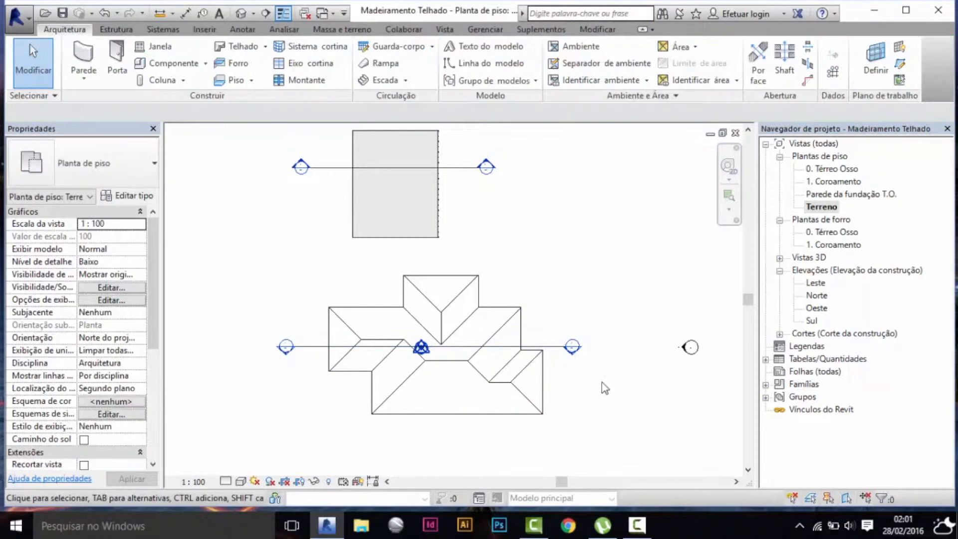
double_click(573, 352)
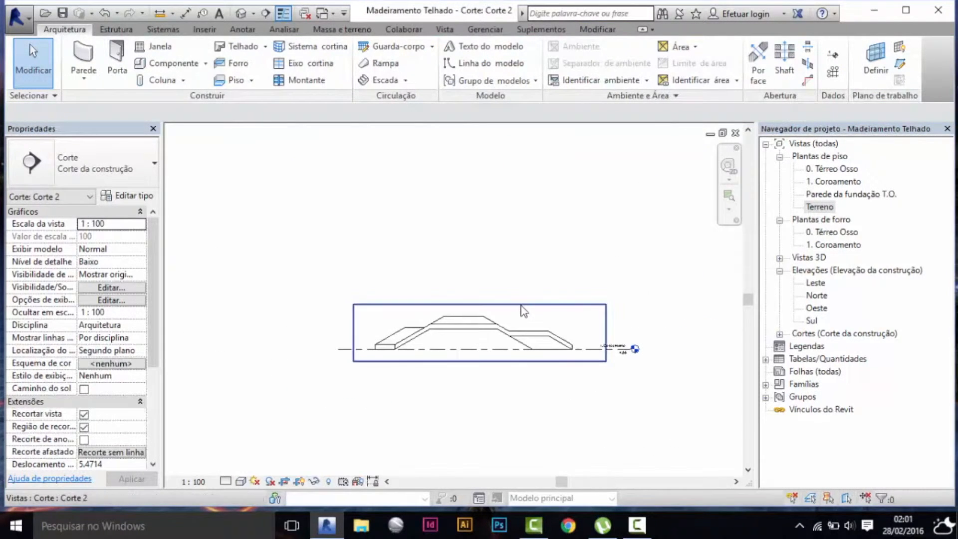
left_click(522, 305)
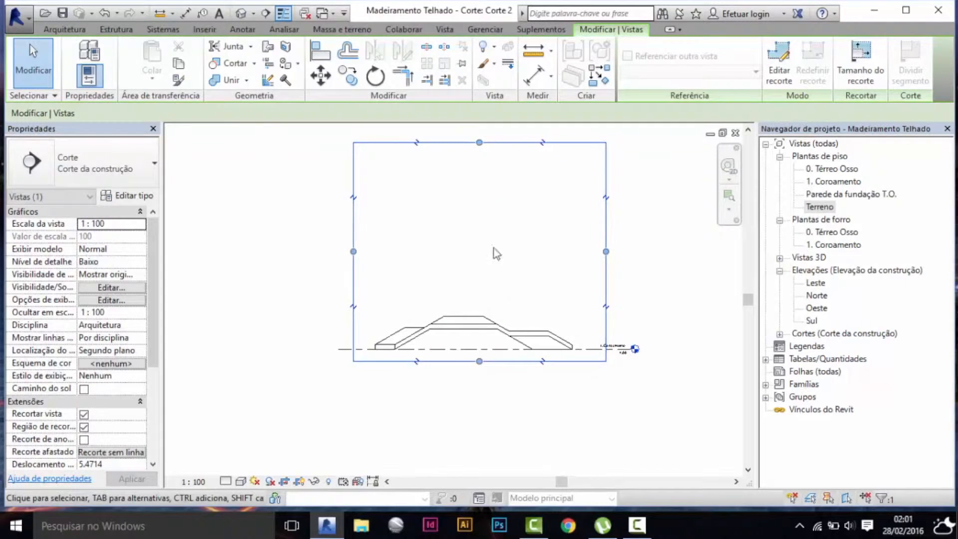
Copy the hip roof straight up three times at 3 m spacing, with the Restringir and Múltiplo options on.
left_click(501, 320)
scroll(502, 320, "up", 2)
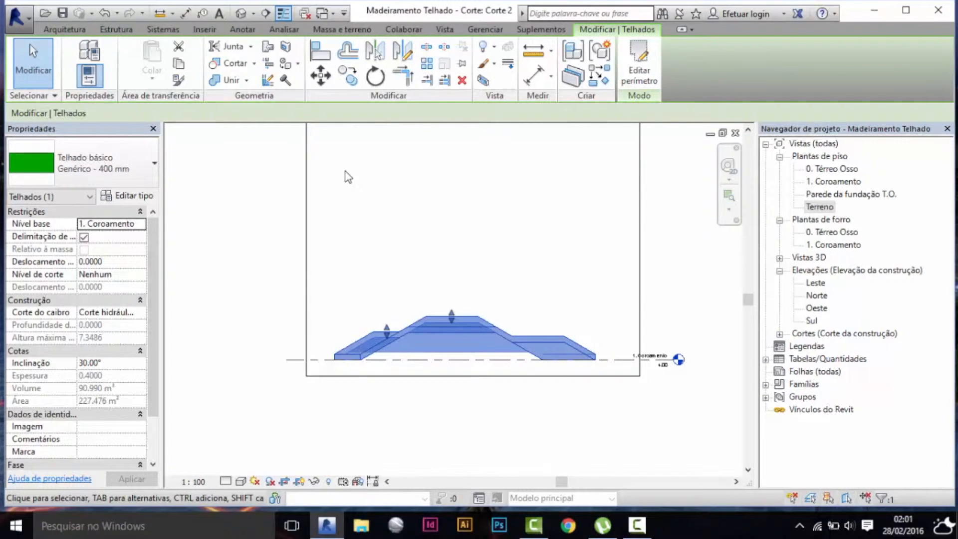
left_click(348, 75)
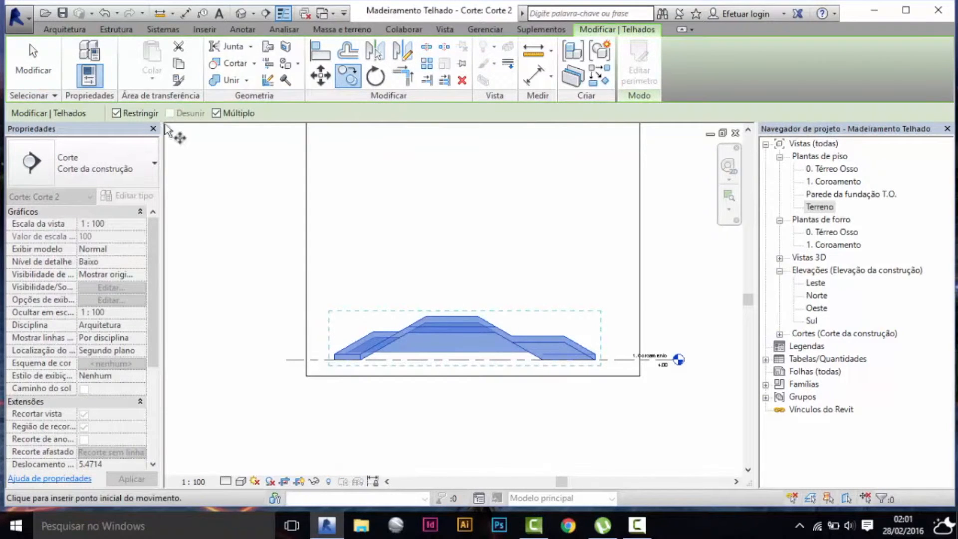
left_click(442, 317)
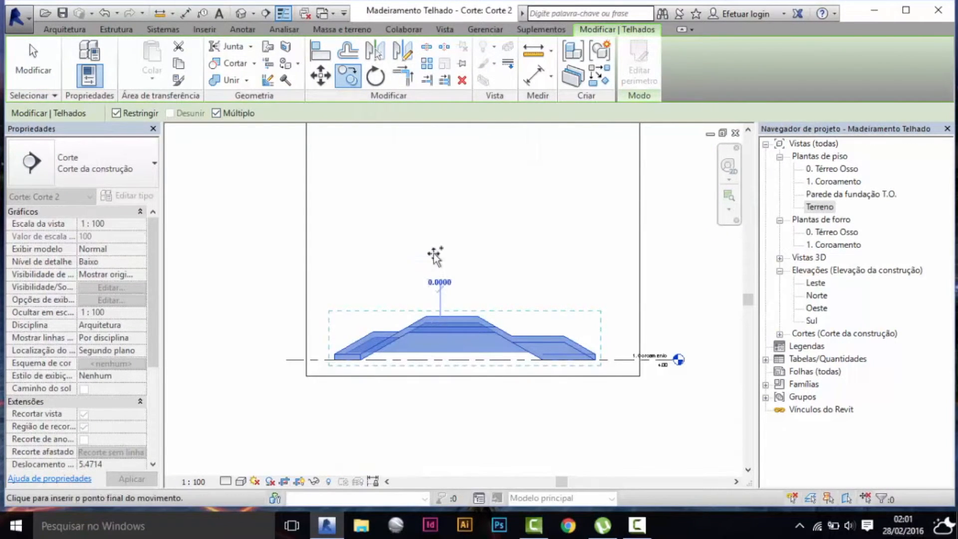
middle_click_drag(450, 264, 443, 293)
scroll(443, 293, "down", 2)
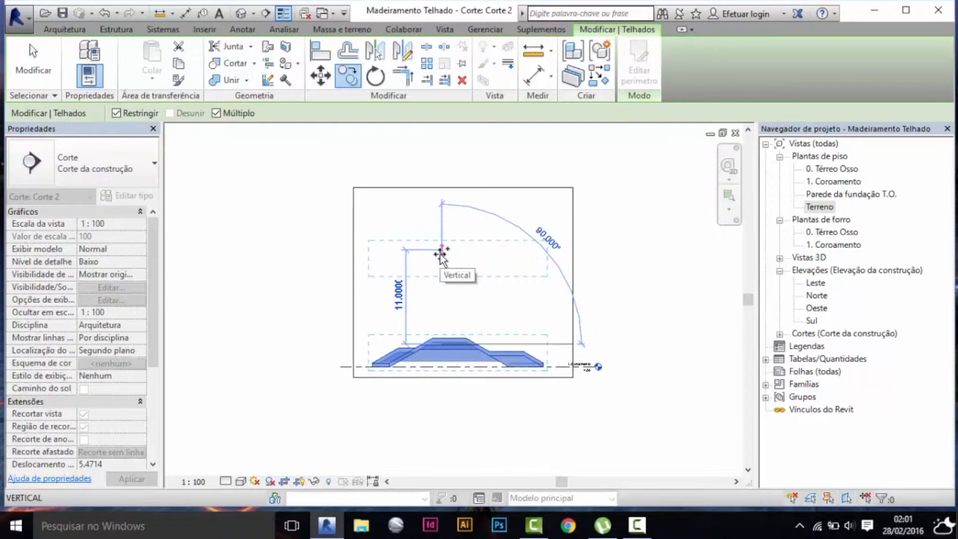
type("3")
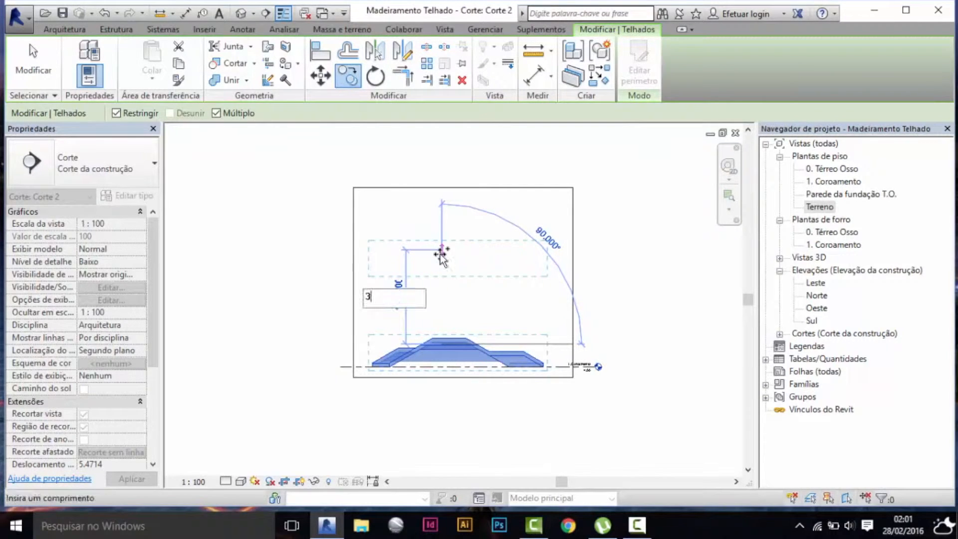
key("Return")
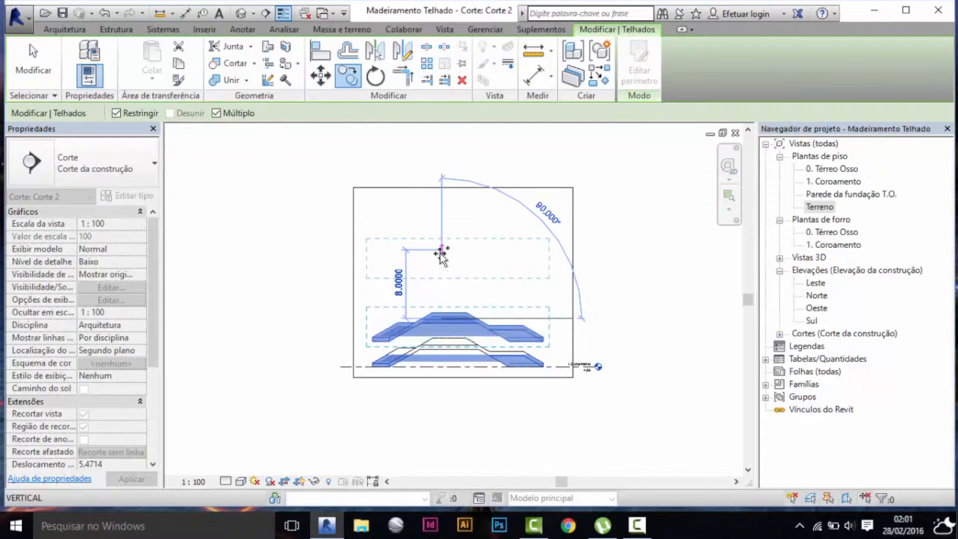
type("3")
key("Return")
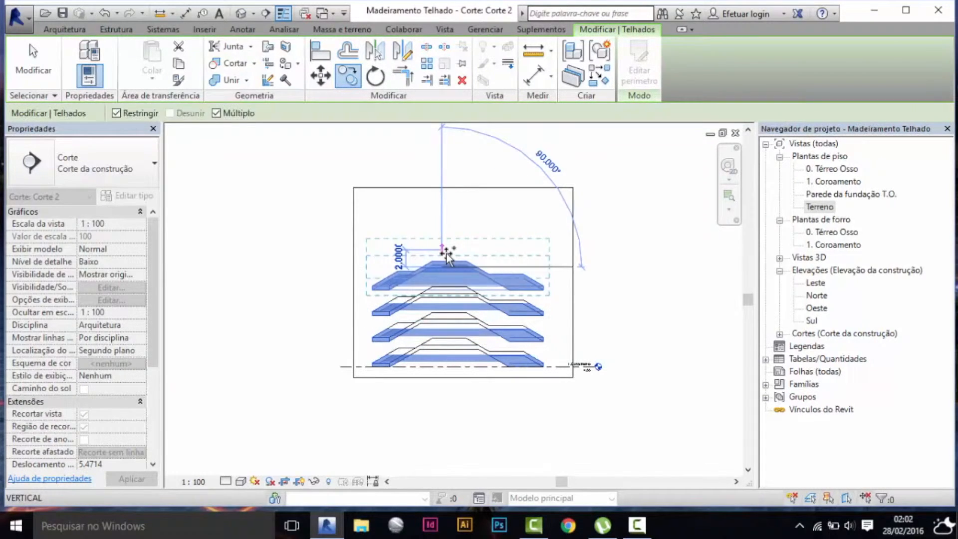
End the copying and change the topmost roof copy's type to .Telhado Cerâmico.
key("Escape")
scroll(469, 240, "up", 1)
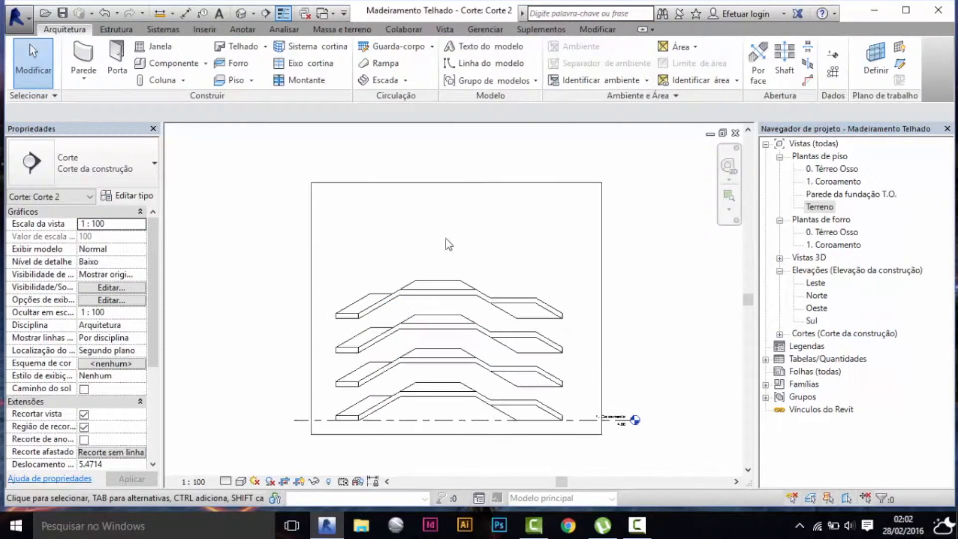
left_click(410, 291)
left_click(127, 178)
scroll(114, 237, "up", 1)
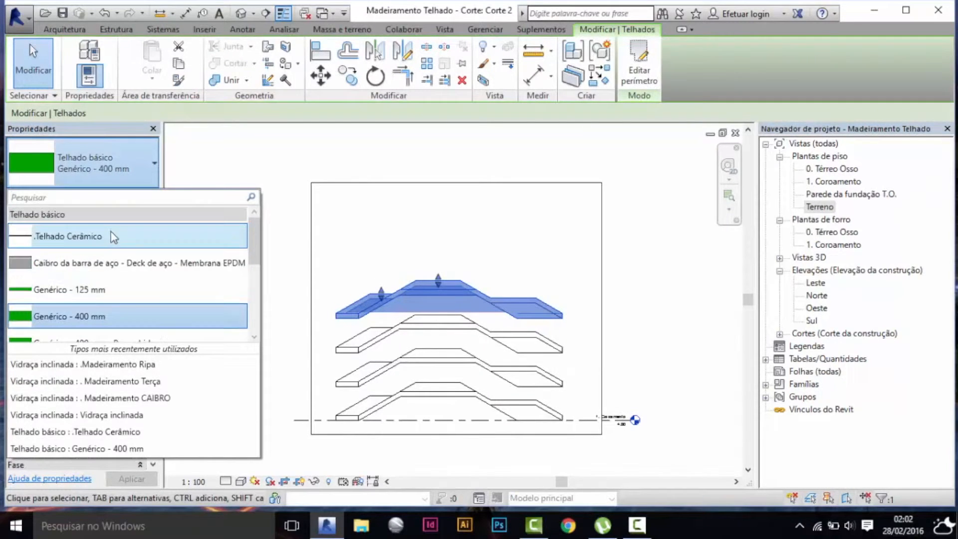
left_click(112, 235)
left_click(486, 247)
Change the second roof from the top to the sloped glazing type .Madeiramento Ripa.
scroll(444, 344, "up", 1)
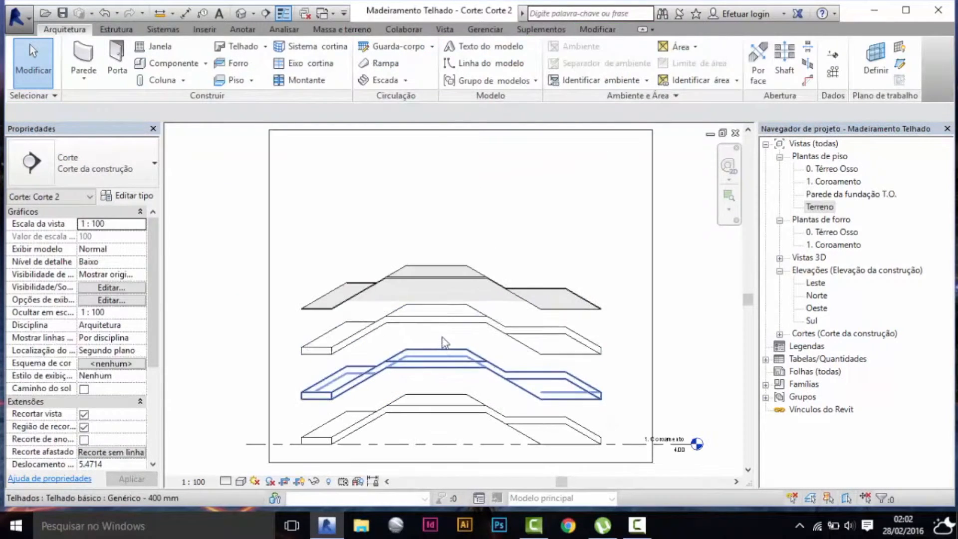
left_click(439, 332)
left_click(124, 170)
scroll(131, 299, "down", 1)
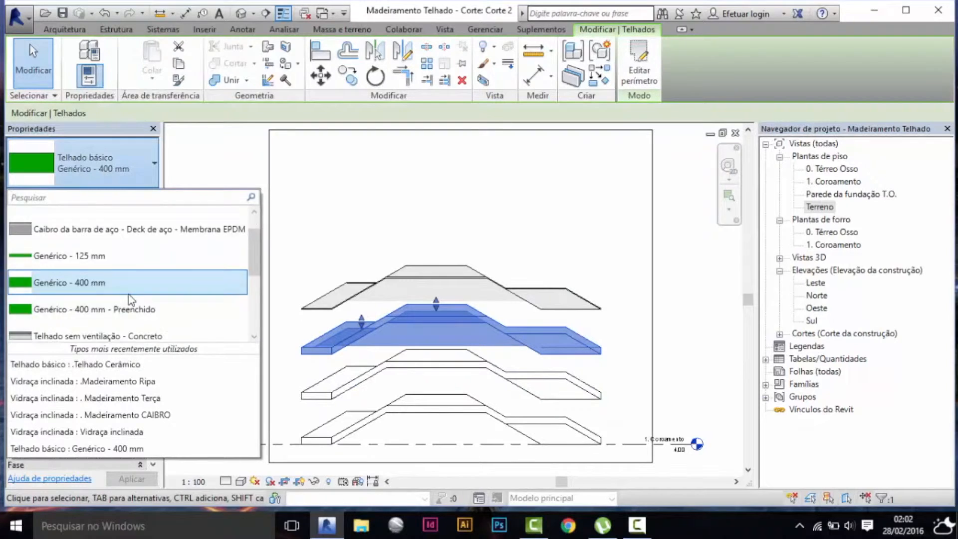
scroll(131, 299, "down", 4)
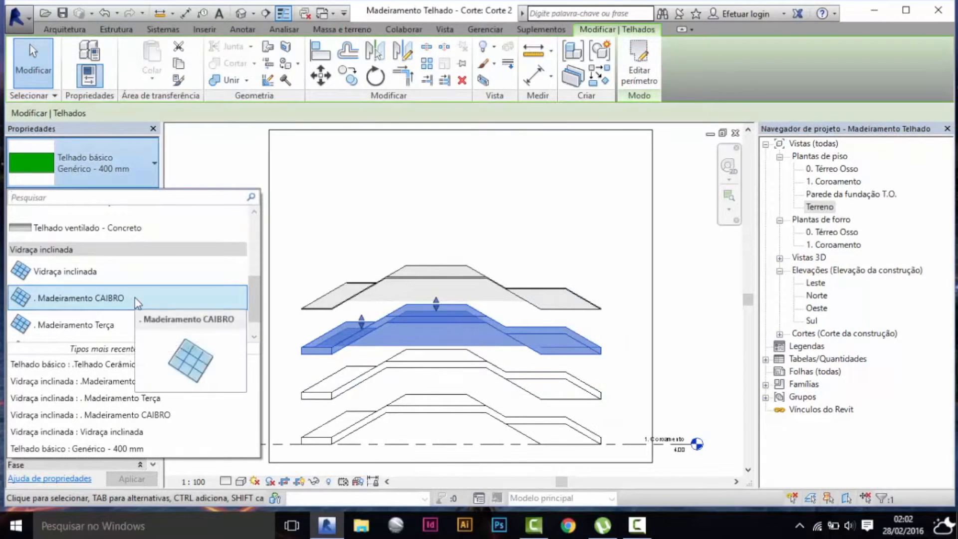
scroll(135, 298, "down", 1)
left_click(118, 324)
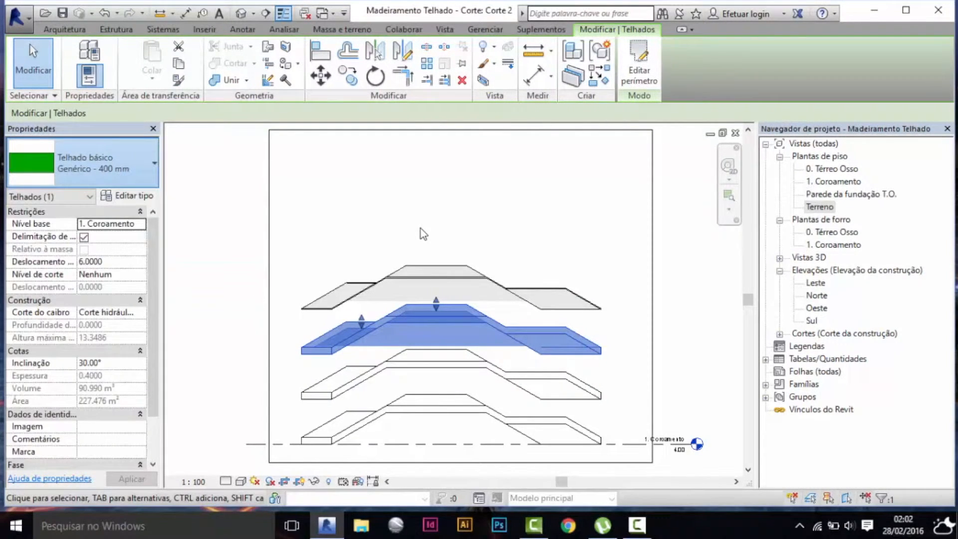
key("Escape")
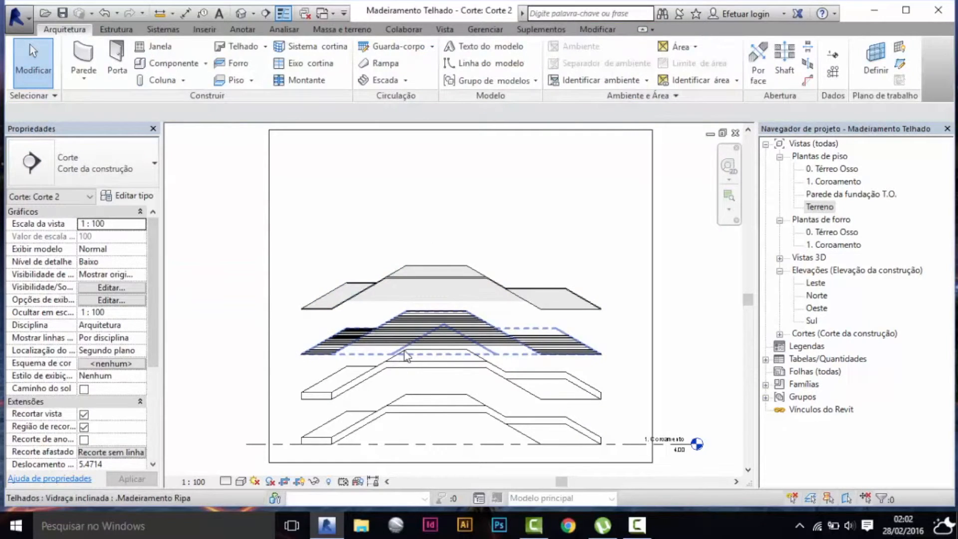
Change the third roof from the top to the sloped glazing type . Madeiramento CAIBRO.
left_click(397, 373)
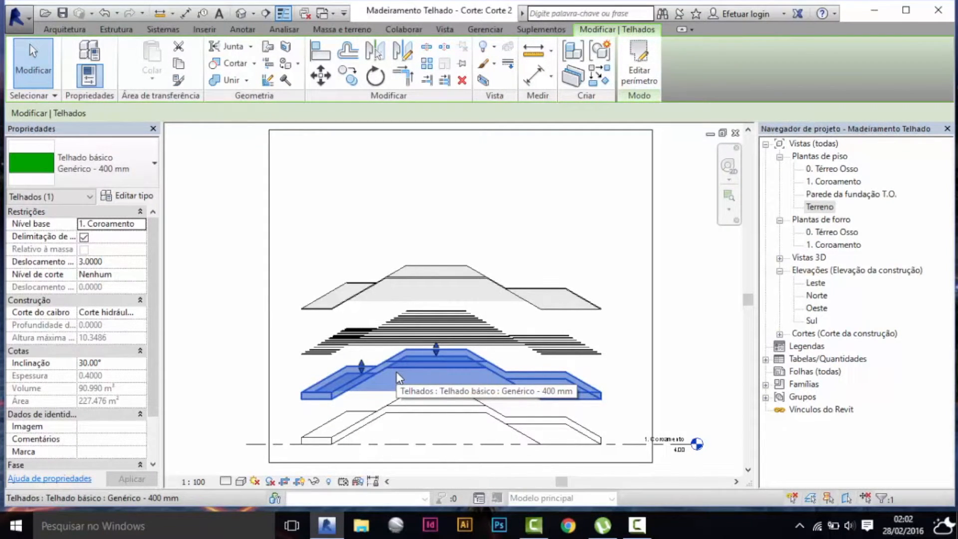
left_click(117, 172)
scroll(161, 273, "down", 1)
left_click(151, 305)
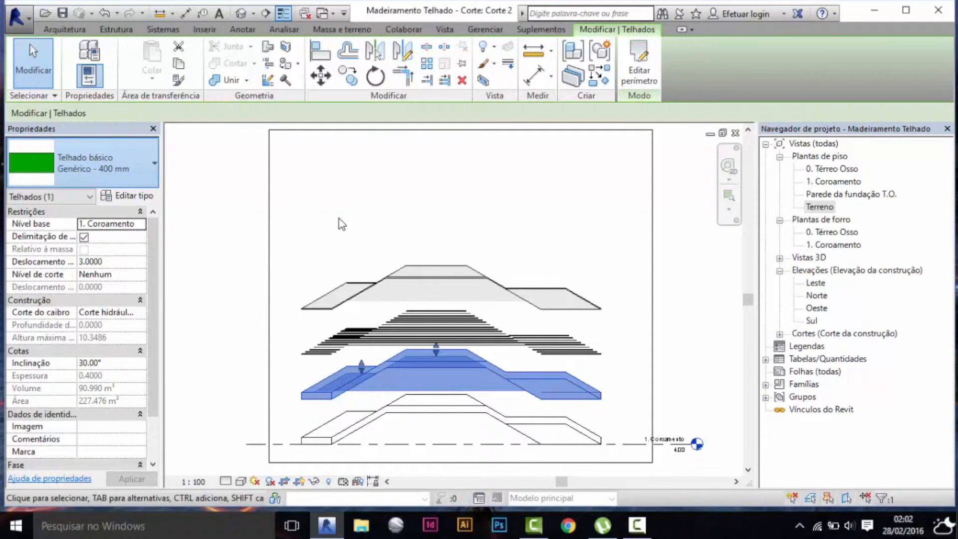
Change the lowest roof to the sloped glazing type . Madeiramento Terça.
left_click(358, 431)
left_click(100, 165)
scroll(107, 262, "down", 1)
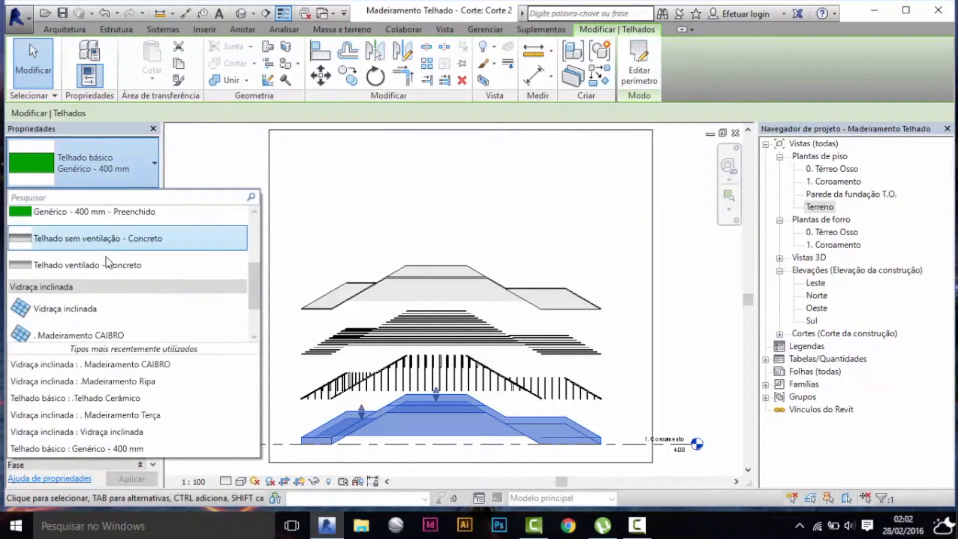
scroll(110, 294, "down", 2)
left_click(123, 310)
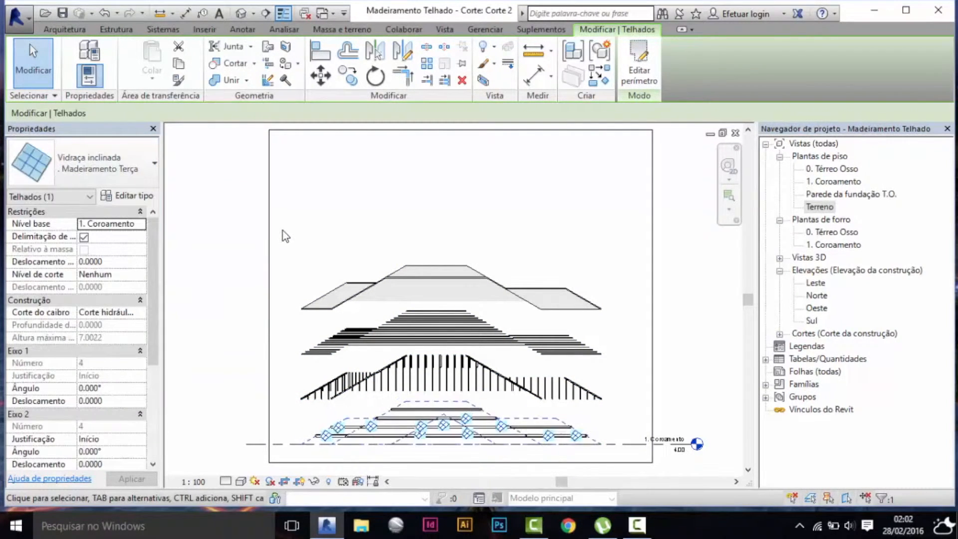
left_click(349, 226)
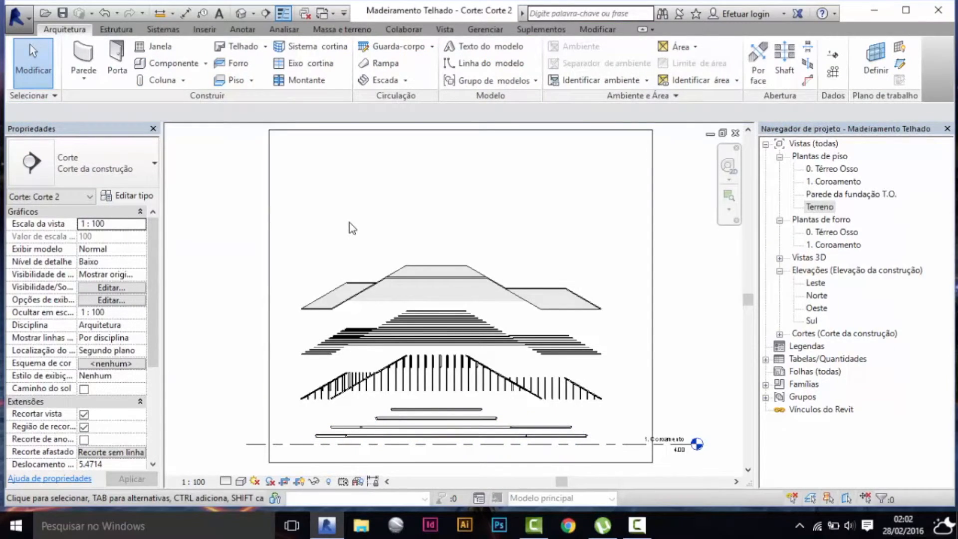
Switch to the 3D view and inspect the stacked tile, batten, rafter and purlin layers of the hip roof.
key("ctrl+Tab")
middle_click_drag(477, 270, 538, 332, "shift")
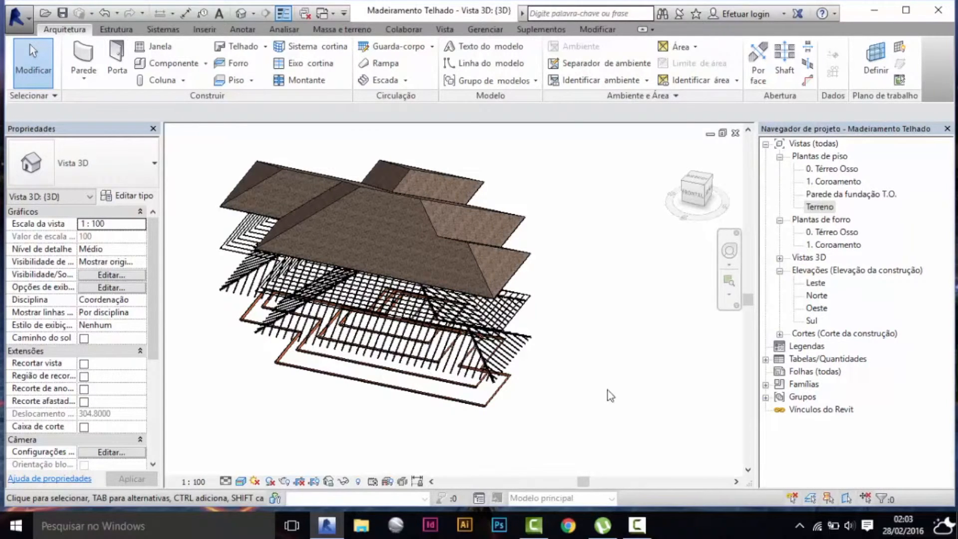
left_click(637, 525)
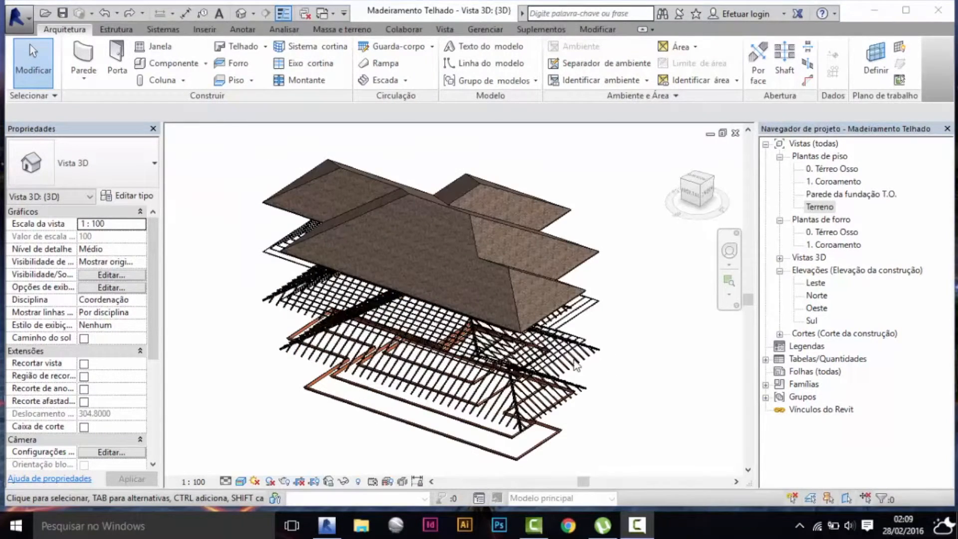
middle_click_drag(539, 348, 585, 350, "shift")
scroll(462, 347, "up", 3)
left_click(462, 345)
scroll(463, 347, "down", 3)
Reopen the Corte 2 section view by way of the Terreno floor plan.
double_click(820, 207)
double_click(335, 323)
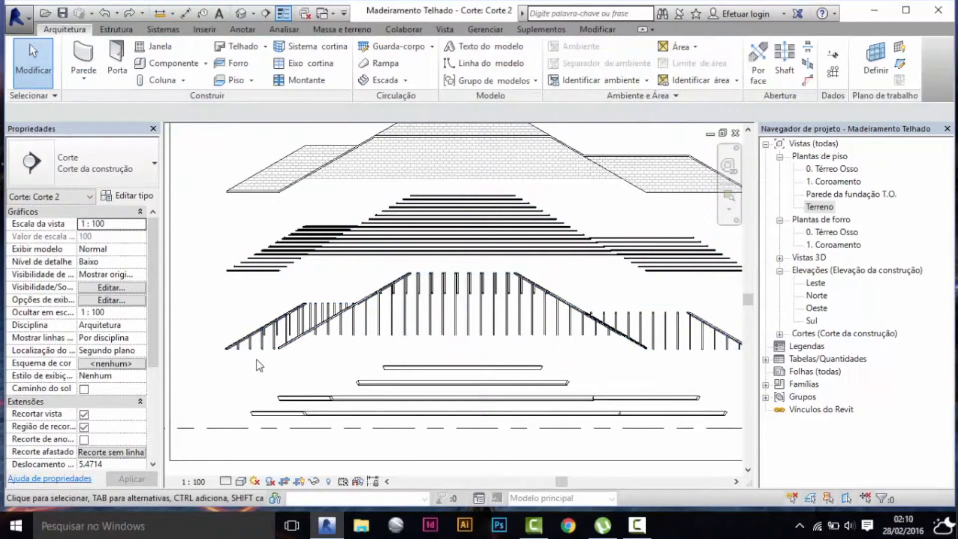
left_click(244, 273)
left_click(198, 221)
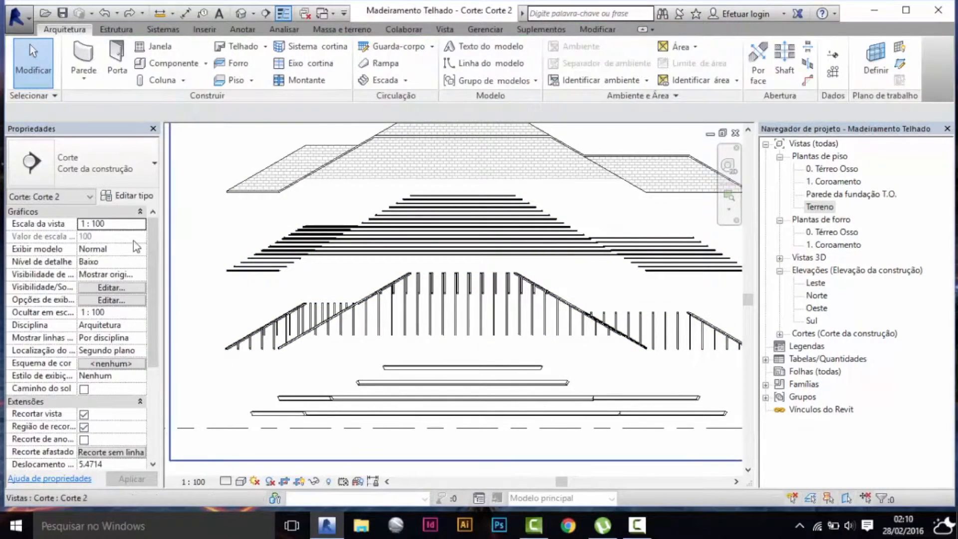
Set the base offset of the . Madeiramento CAIBRO rafter roof to 0.0577 so it drops onto the purlins.
left_click(334, 175)
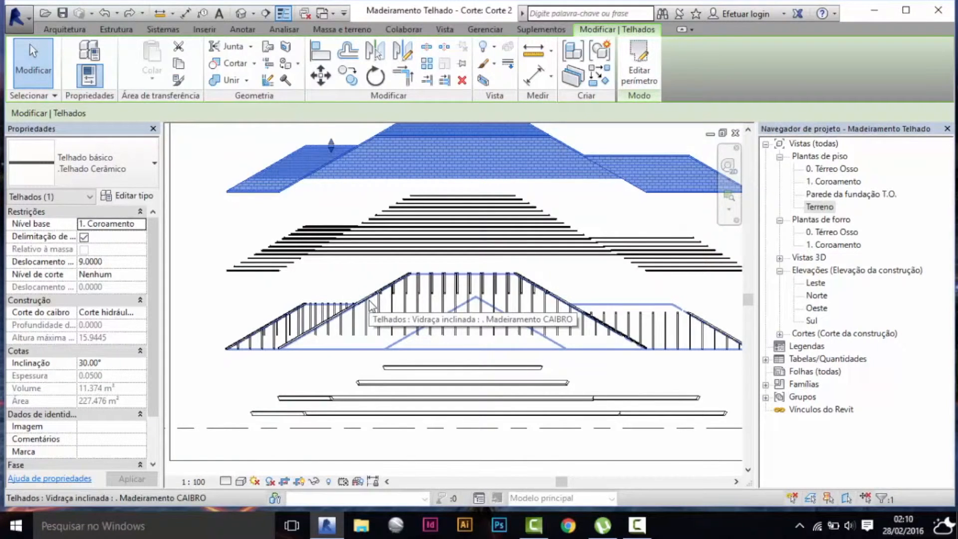
left_click(399, 360)
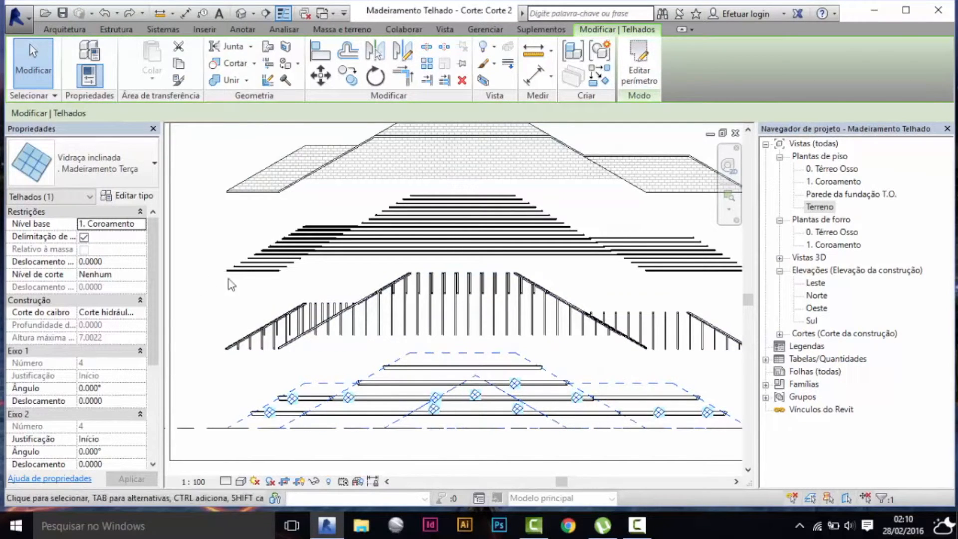
left_click(352, 302)
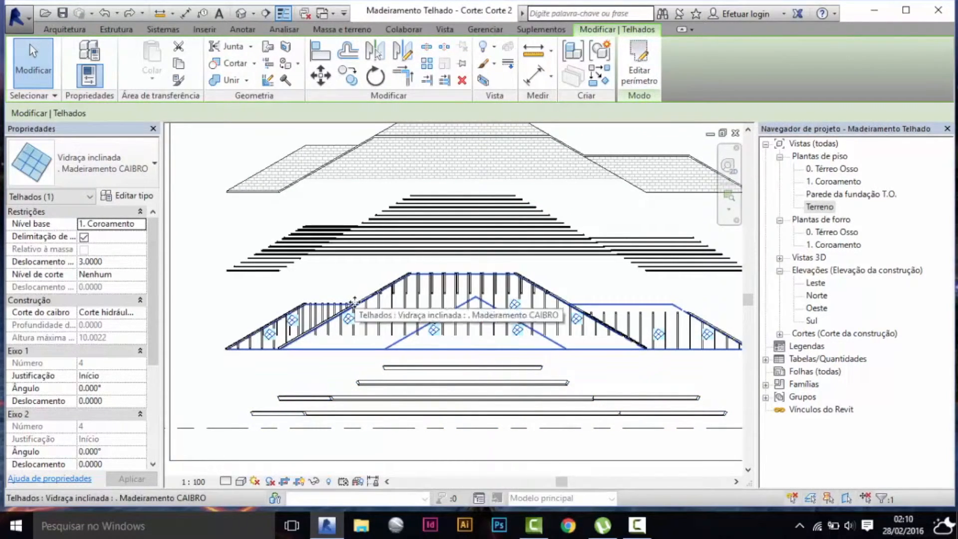
left_click(127, 259)
type("0.0")
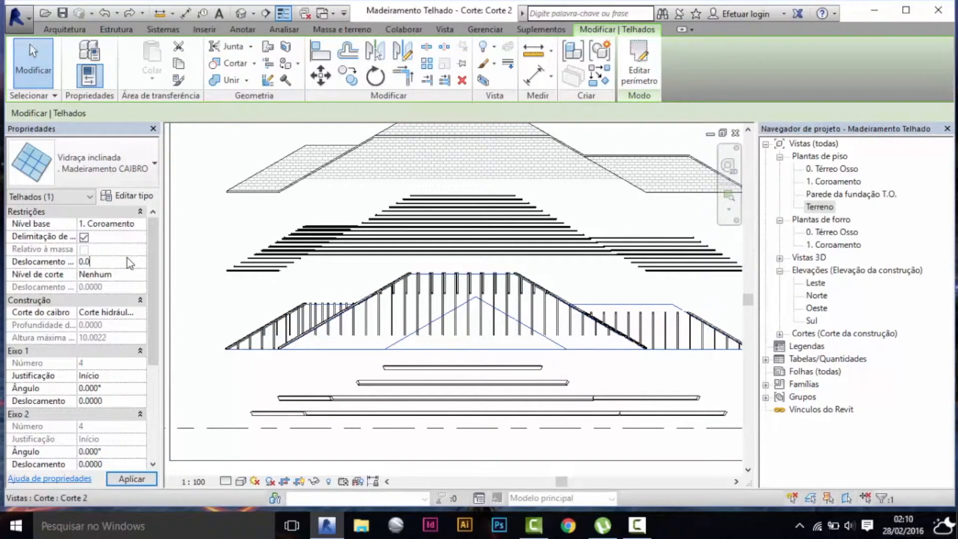
type("577")
left_click(124, 480)
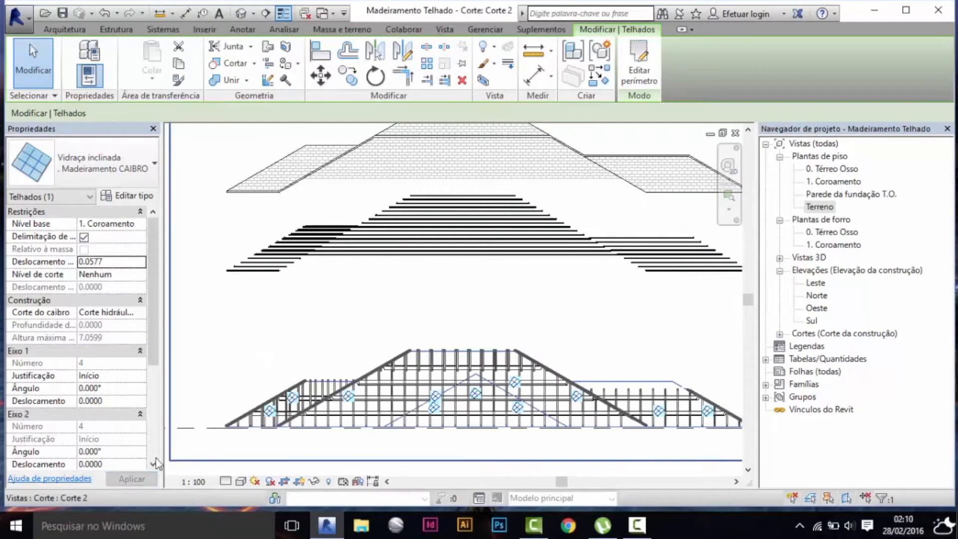
Examine in the section how the rafters rest on the purlins along the roof slopes.
scroll(394, 387, "up", 5)
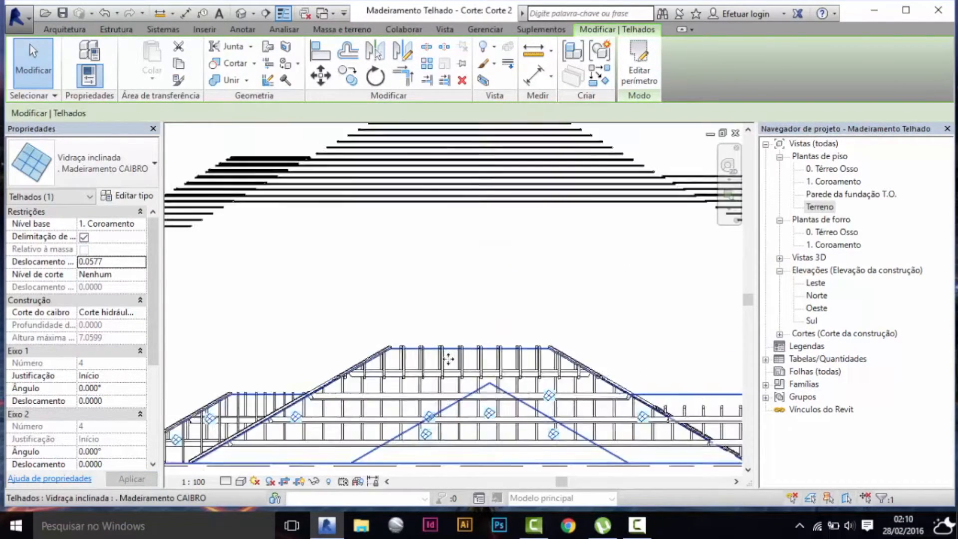
scroll(295, 375, "up", 2)
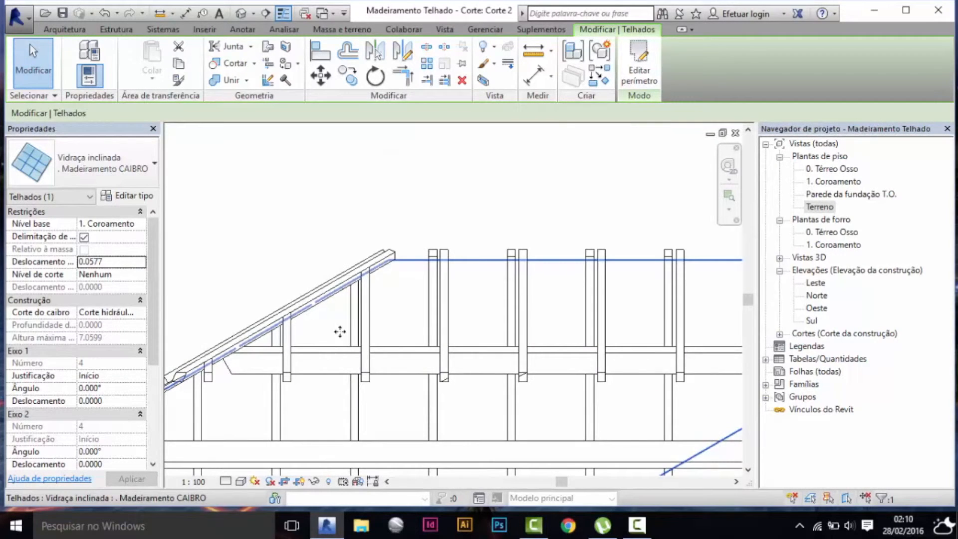
scroll(373, 268, "down", 3)
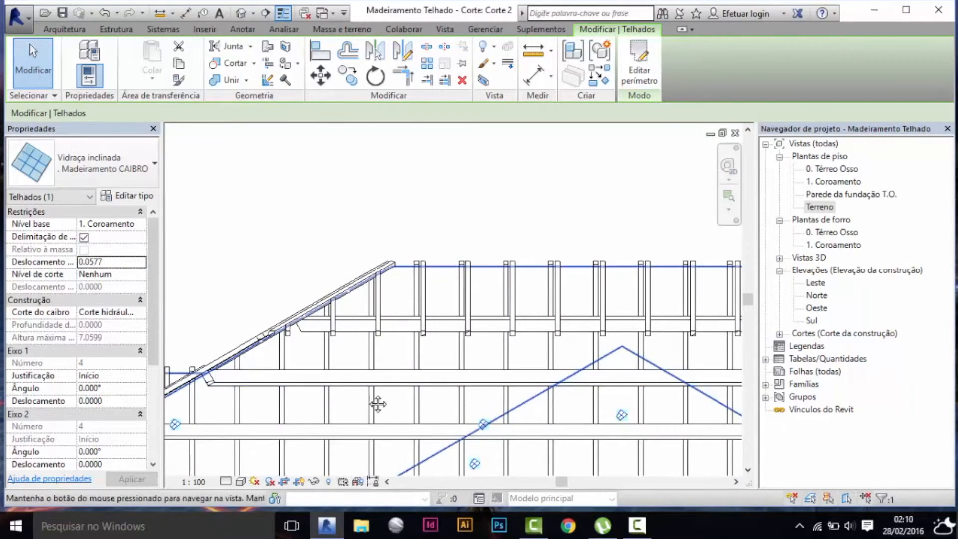
scroll(368, 403, "down", 3)
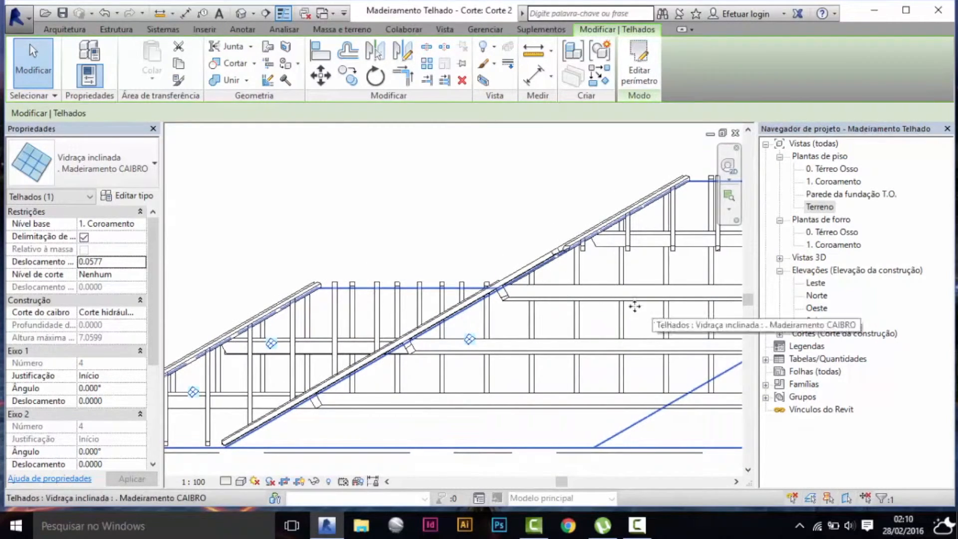
scroll(403, 306, "down", 5)
key("Escape")
scroll(444, 240, "down", 3)
Set the base offset of the .Madeiramento Ripa batten roof to 0.1443.
left_click(453, 233)
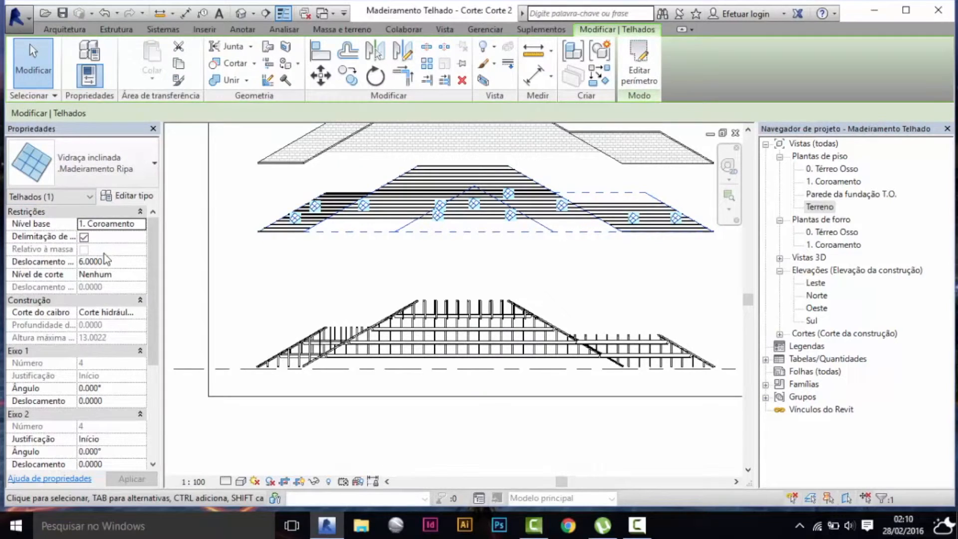
left_click(120, 262)
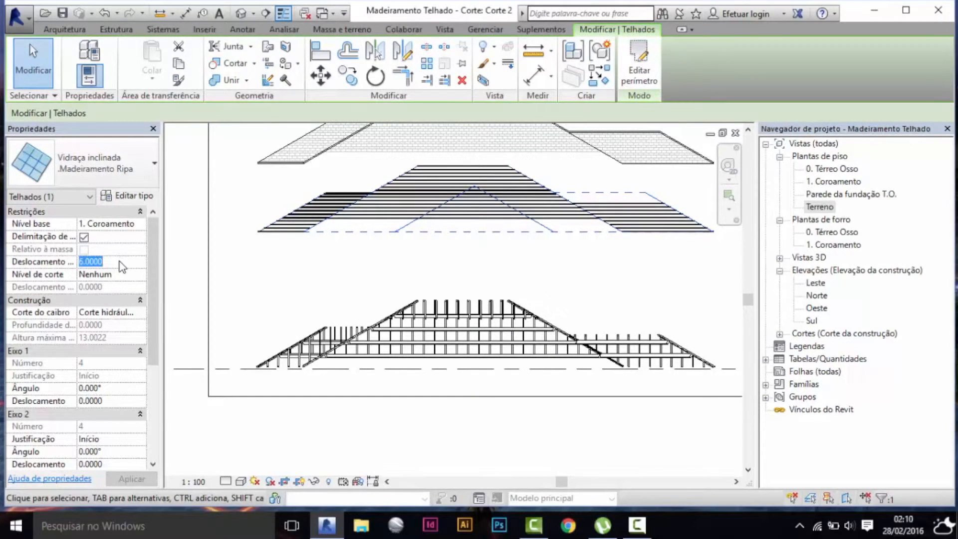
type("0.1443")
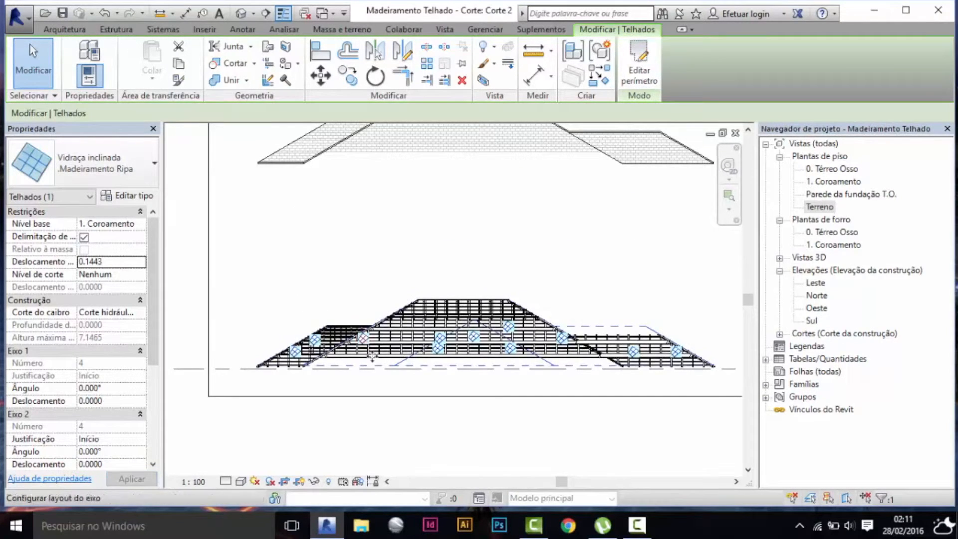
Examine up close how the battens sit on the rafters along the slope in the section.
scroll(366, 345, "up", 5)
scroll(267, 333, "up", 2)
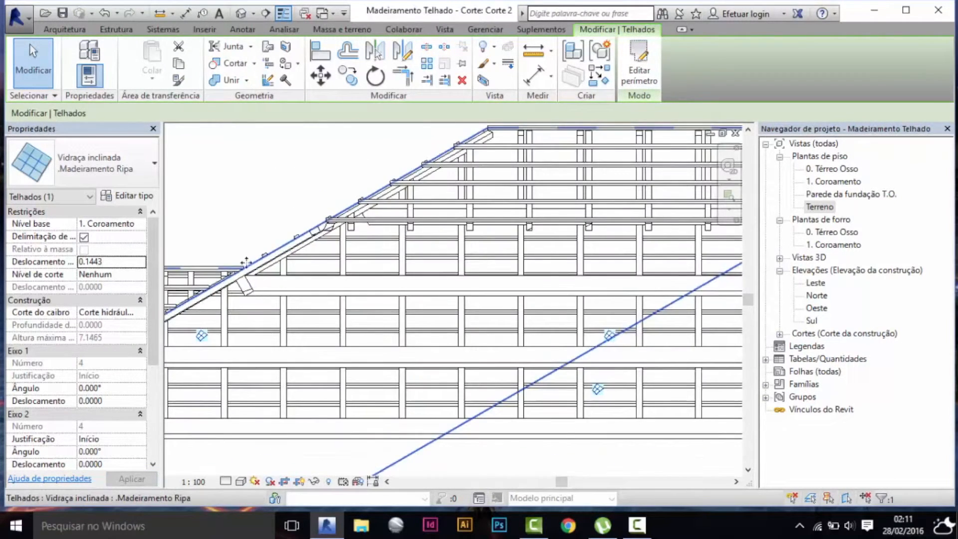
scroll(247, 262, "up", 2)
scroll(228, 273, "up", 2)
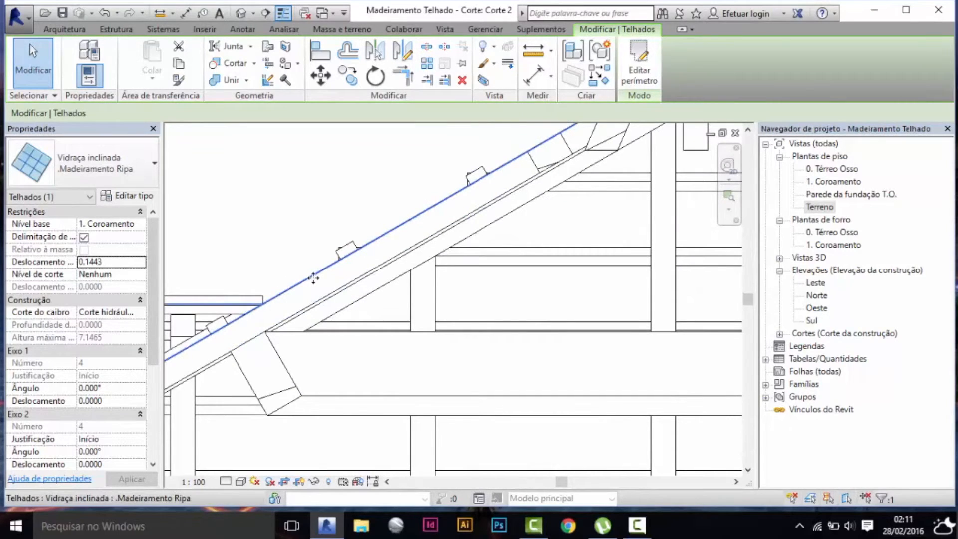
scroll(250, 346, "down", 3)
scroll(274, 378, "down", 5)
middle_click_drag(388, 231, 404, 252)
scroll(406, 276, "down", 3)
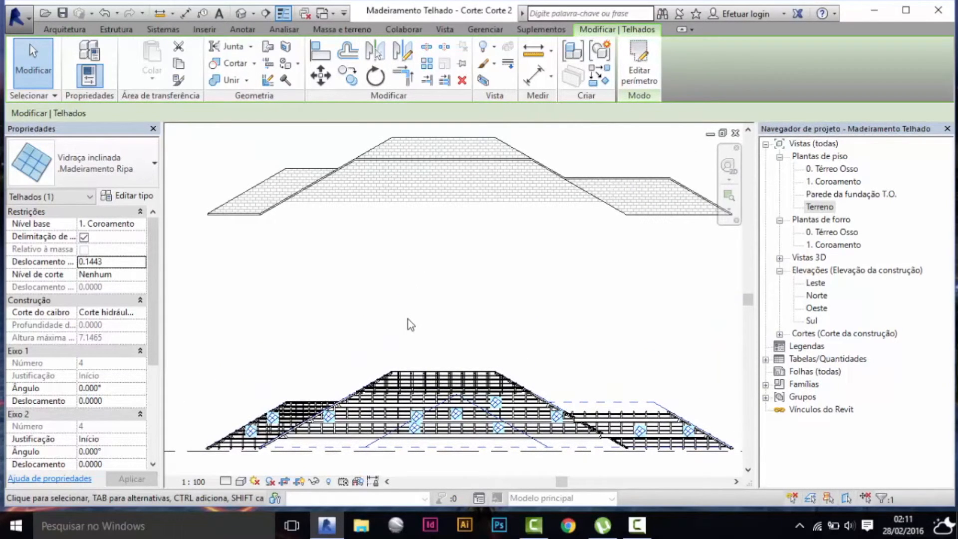
Set the base offset of the .Telhado Cerâmico tile roof to 0.1674.
left_click(479, 202)
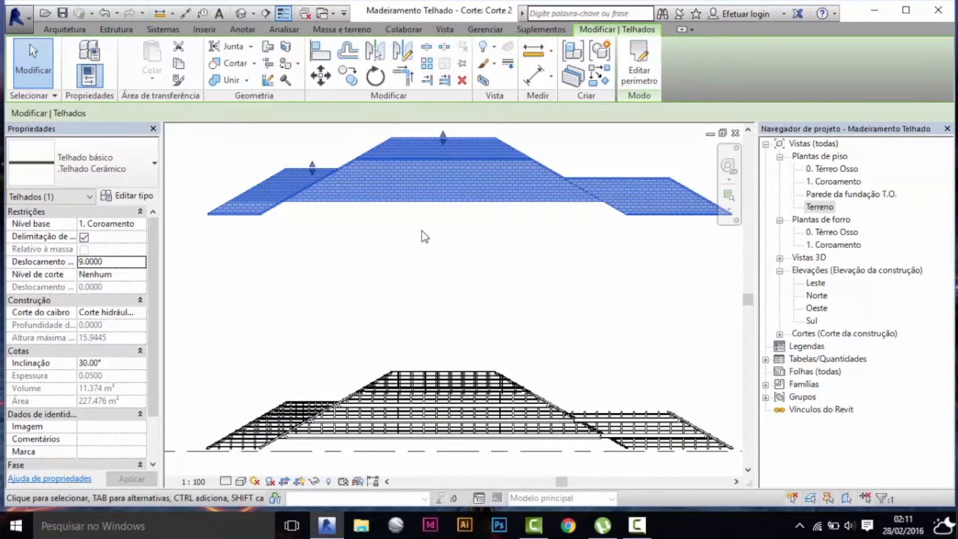
left_click(128, 263)
type("0.1674")
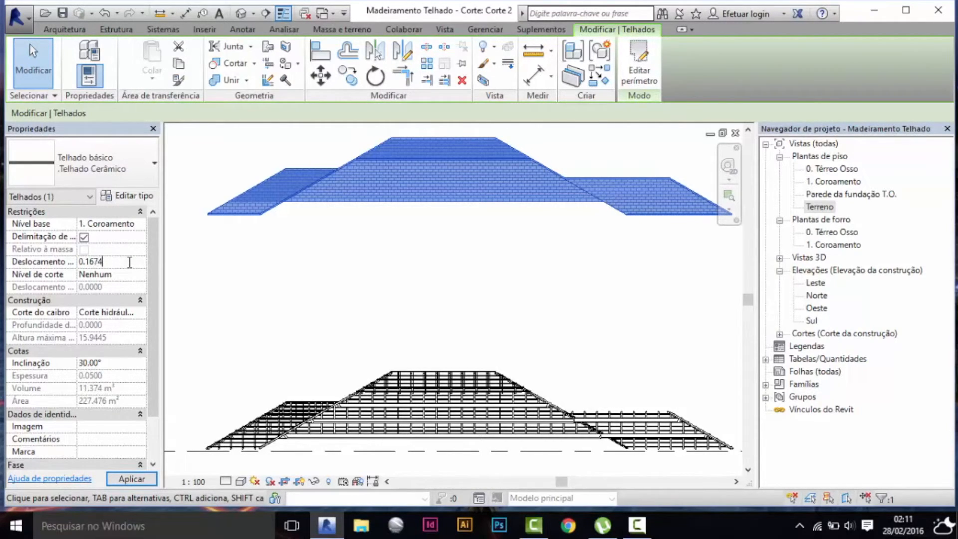
key("Return")
left_click(568, 277)
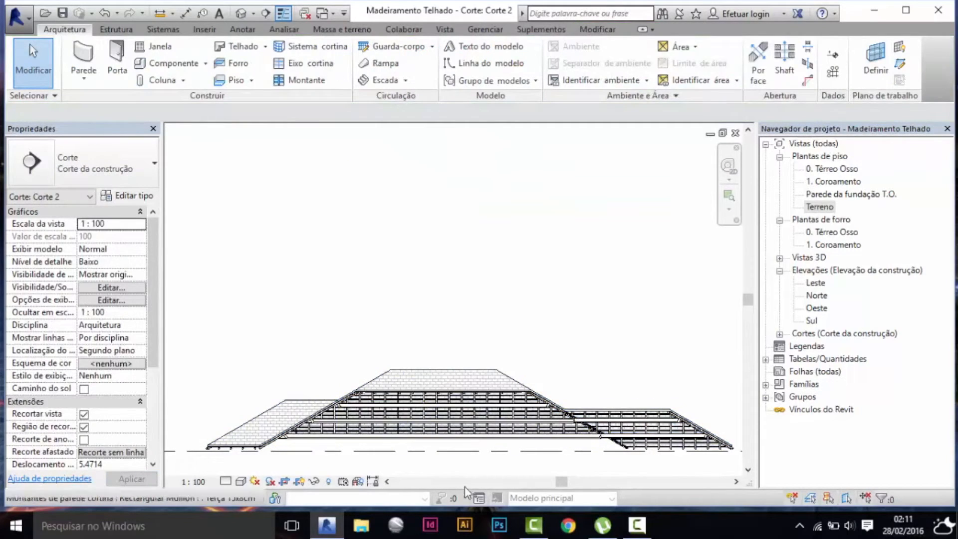
Check the fit of the tile layer over the battens in the Corte 2 section.
middle_click_drag(432, 436, 471, 402)
scroll(284, 407, "up", 1)
scroll(258, 414, "up", 3)
scroll(214, 426, "up", 2)
scroll(198, 411, "down", 3)
middle_click_drag(514, 427, 517, 427)
scroll(282, 408, "down", 5)
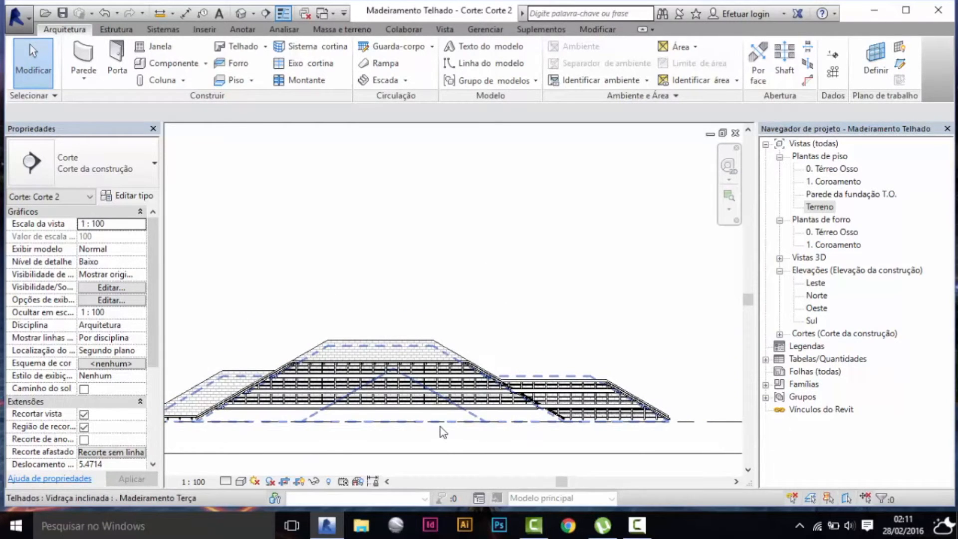
Switch to the 3D view and inspect the assembled hip roof from several angles.
key("ctrl+Tab")
key("ctrl+Tab")
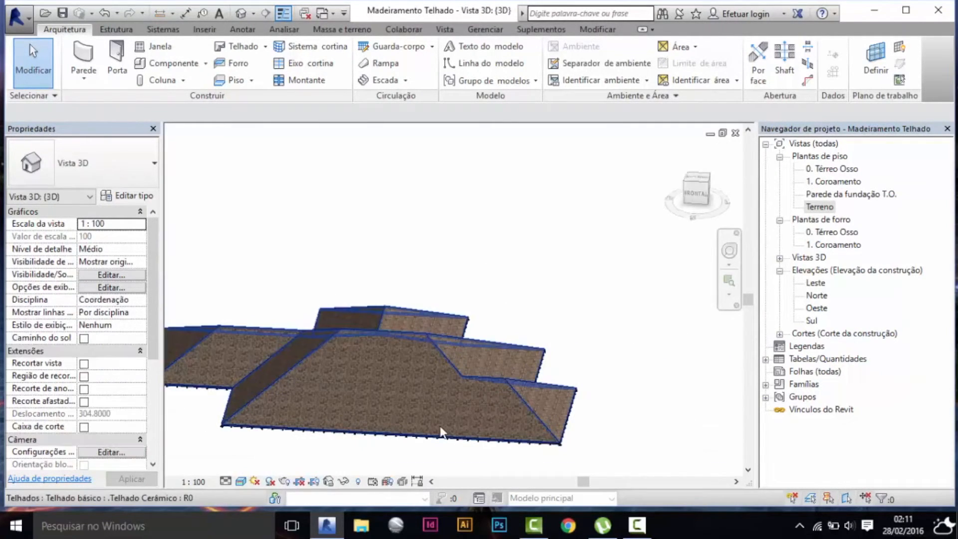
middle_click_drag(441, 423, 518, 285, "shift")
middle_click_drag(462, 365, 462, 365)
scroll(369, 349, "up", 3)
middle_click_drag(377, 338, 509, 382, "shift")
scroll(512, 370, "down", 2)
middle_click_drag(509, 382, 453, 386)
scroll(460, 341, "up", 2)
Hide the .Telhado Cerâmico roof element in the 3D view to expose the timber framing.
left_click(460, 341)
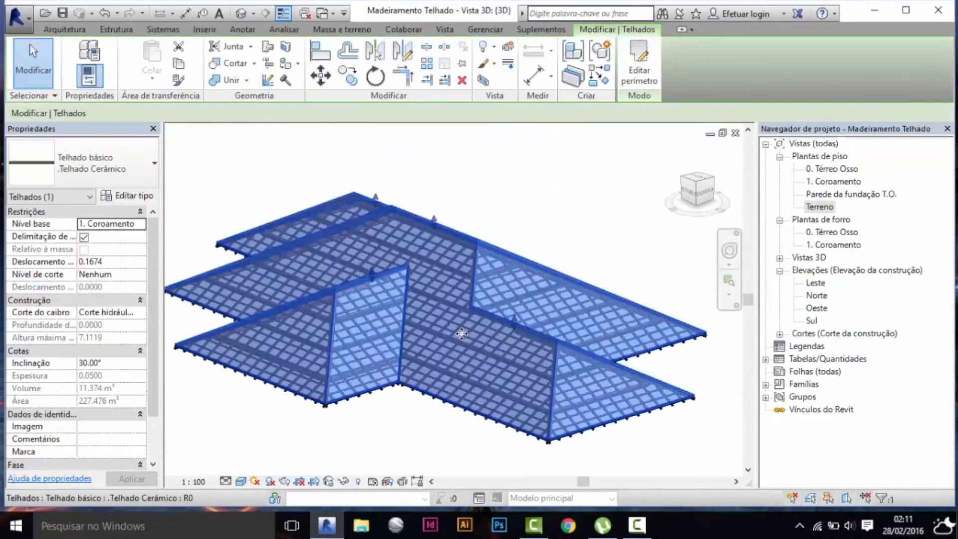
right_click(461, 339)
mouse_move(593, 87)
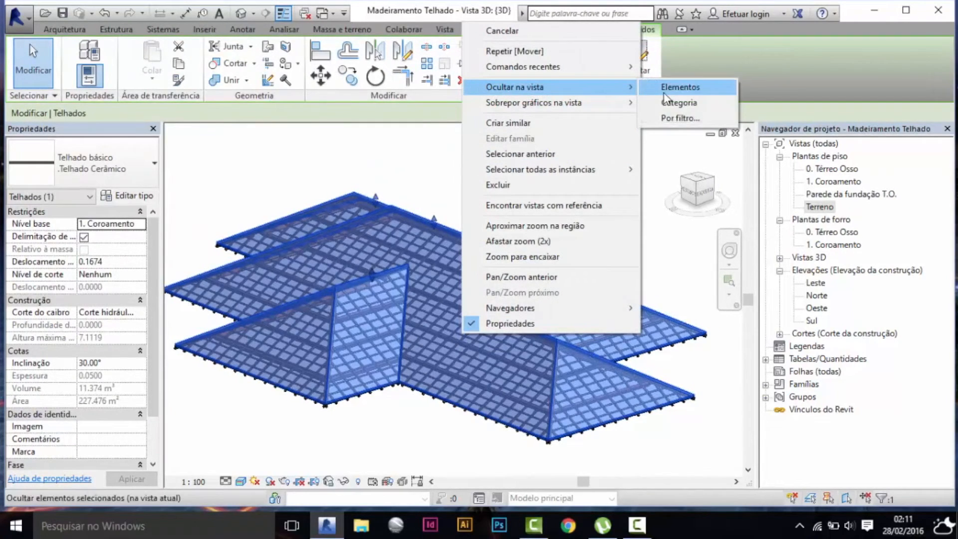
left_click(669, 87)
scroll(629, 248, "down", 1)
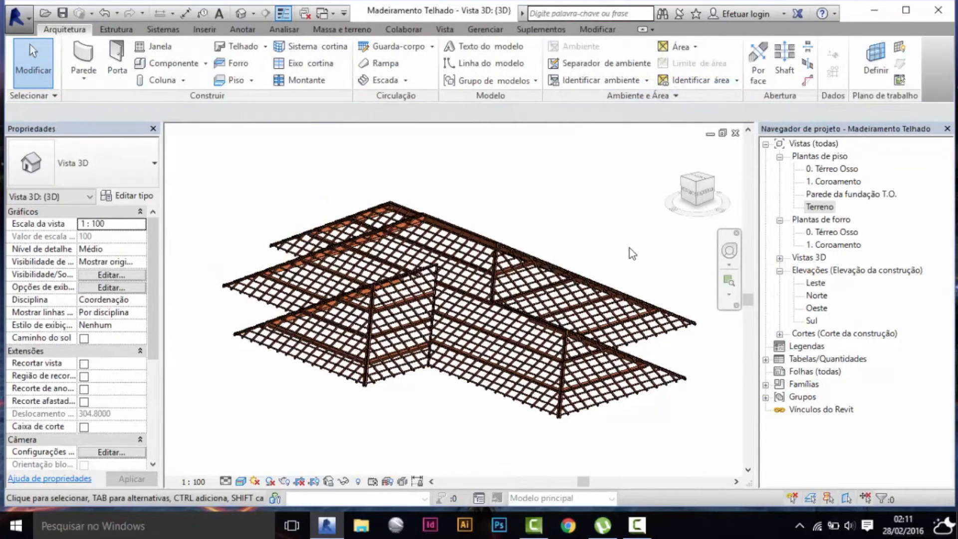